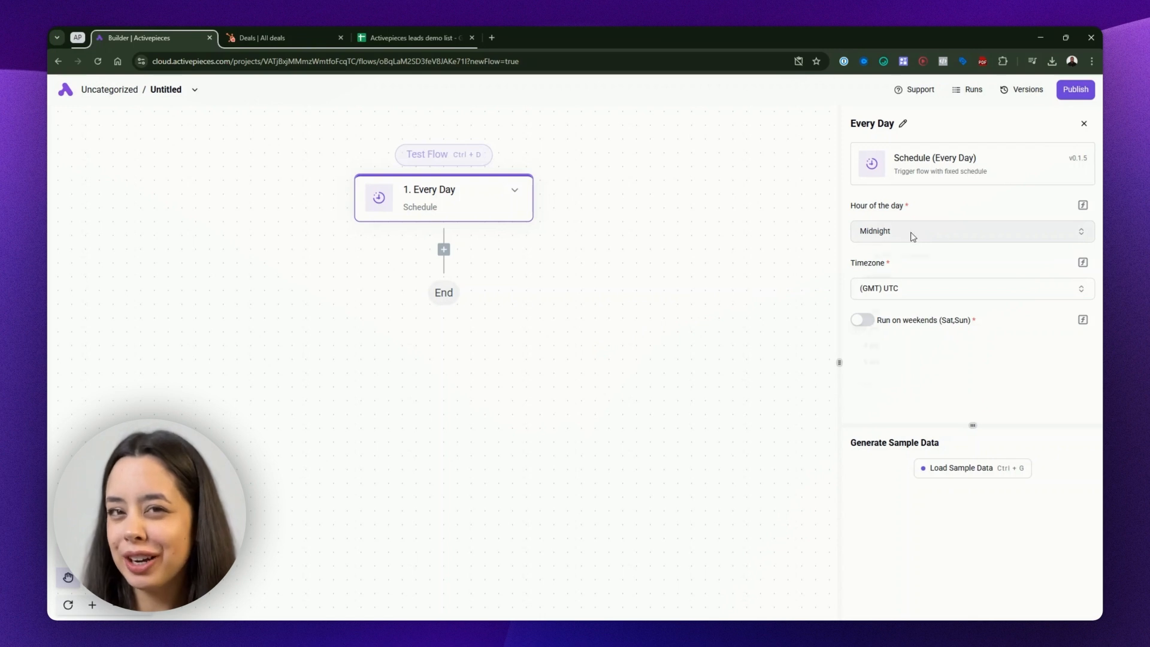
# - Set the Every Day schedule trigger's hour of the day to 8 am
pyautogui.click(913, 237)
pyautogui.scroll(-3, 898, 303)
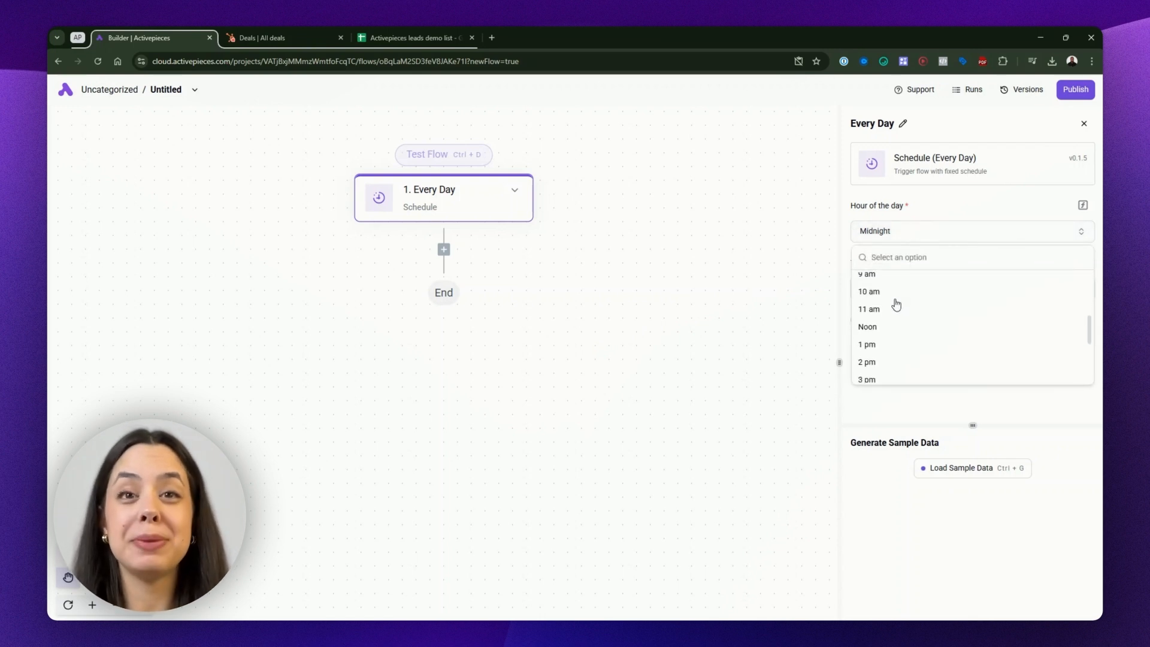
pyautogui.scroll(2, 878, 293)
pyautogui.click(878, 310)
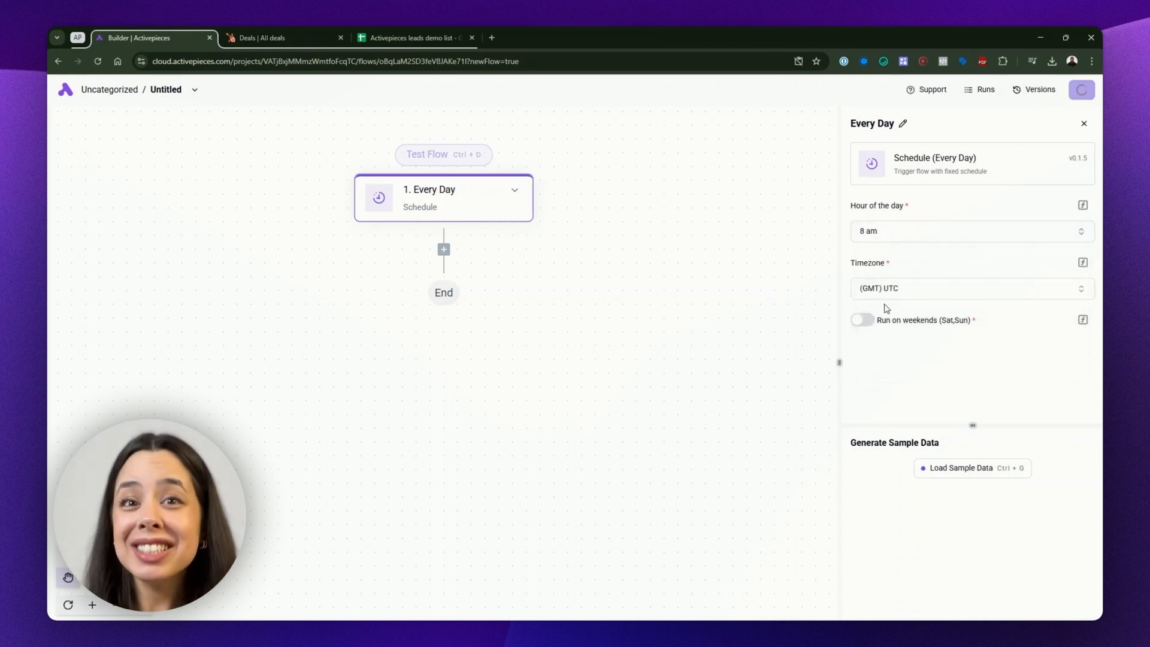
# - Set the trigger's timezone to (GMT-07:00) America, Phoenix and load its sample data
pyautogui.click(905, 293)
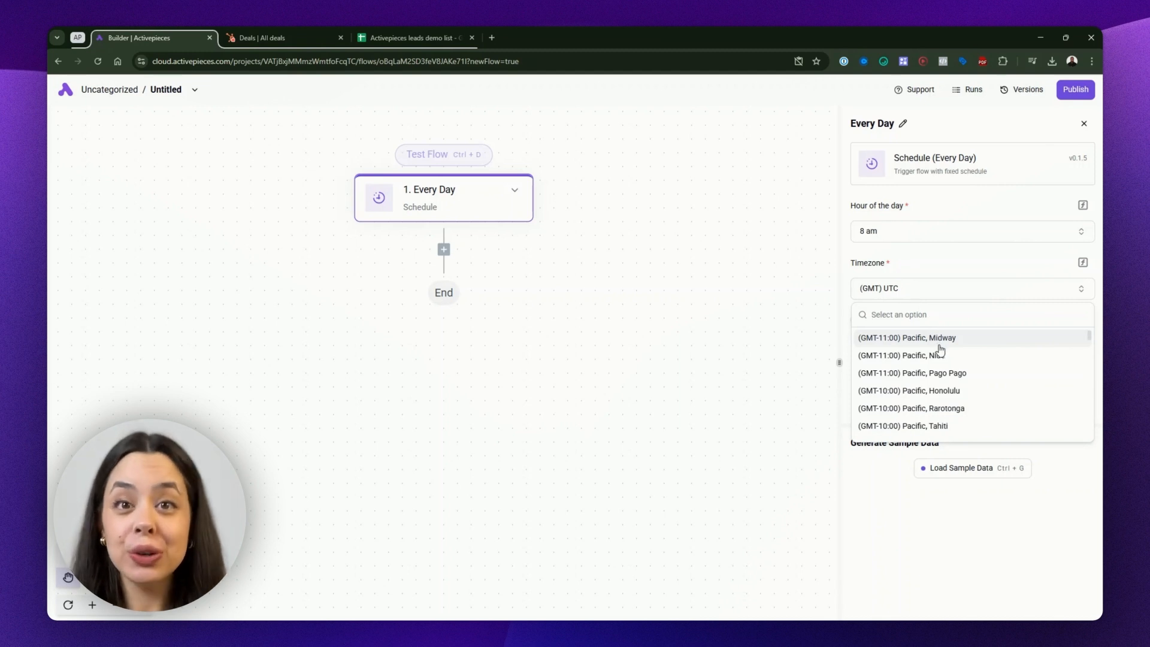
pyautogui.scroll(-10, 941, 351)
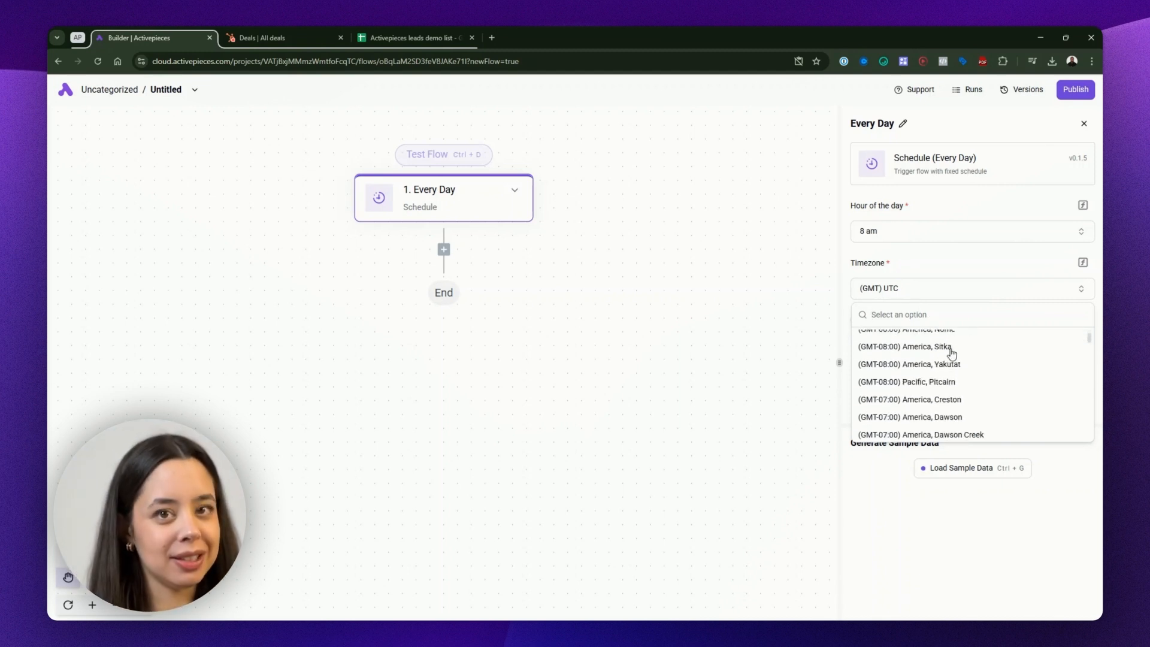
pyautogui.scroll(-4, 952, 354)
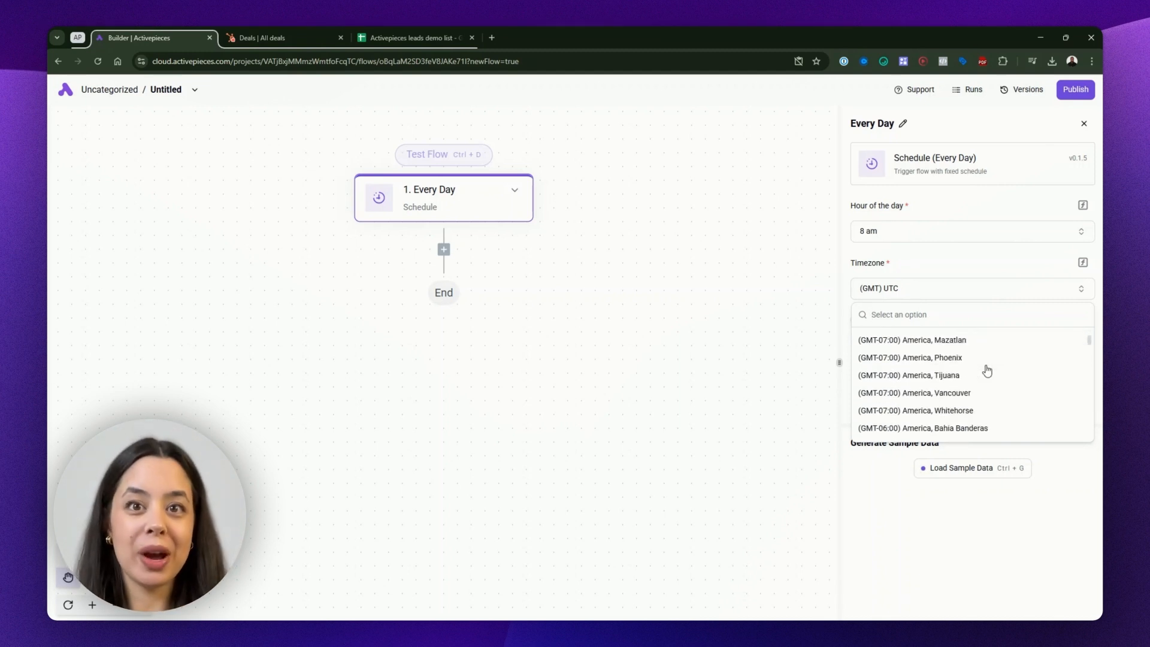
pyautogui.click(948, 359)
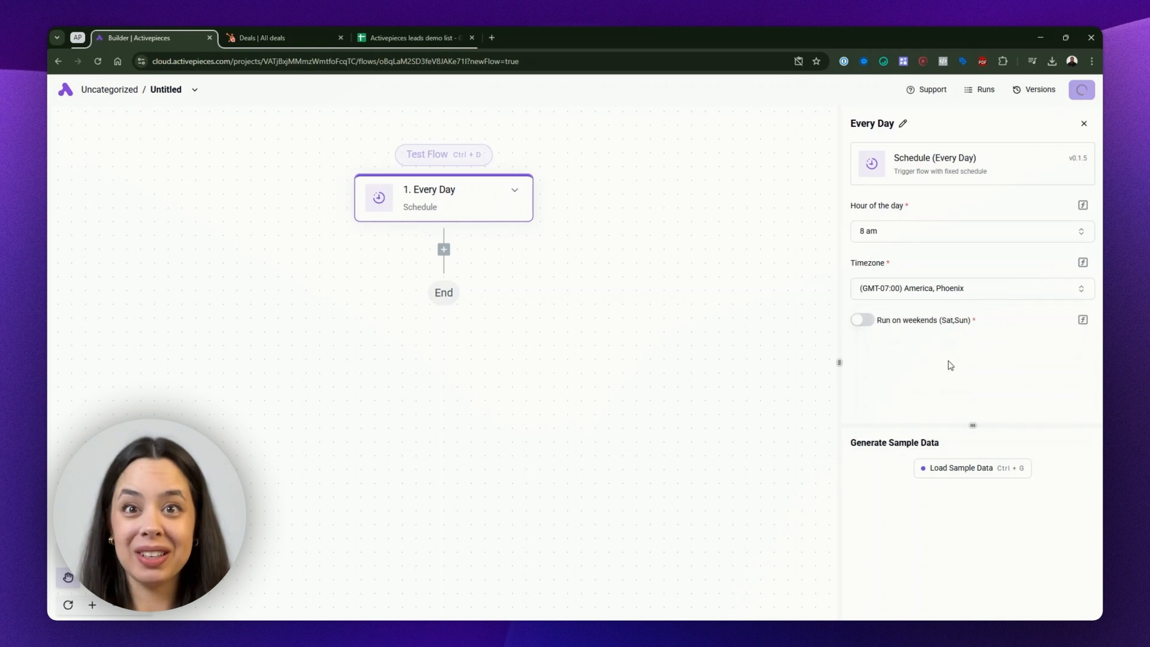
pyautogui.click(938, 475)
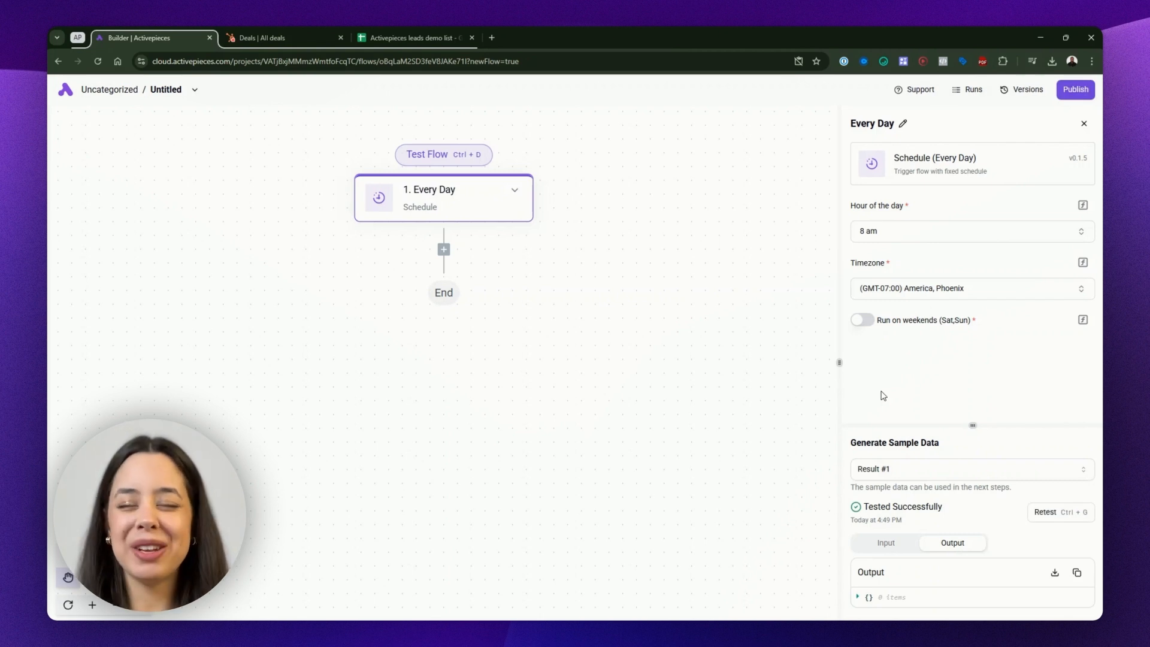
# - Add a Google Sheets Get next row(s) action after the Every Day trigger and assign it the Google Sheets connection
pyautogui.click(443, 250)
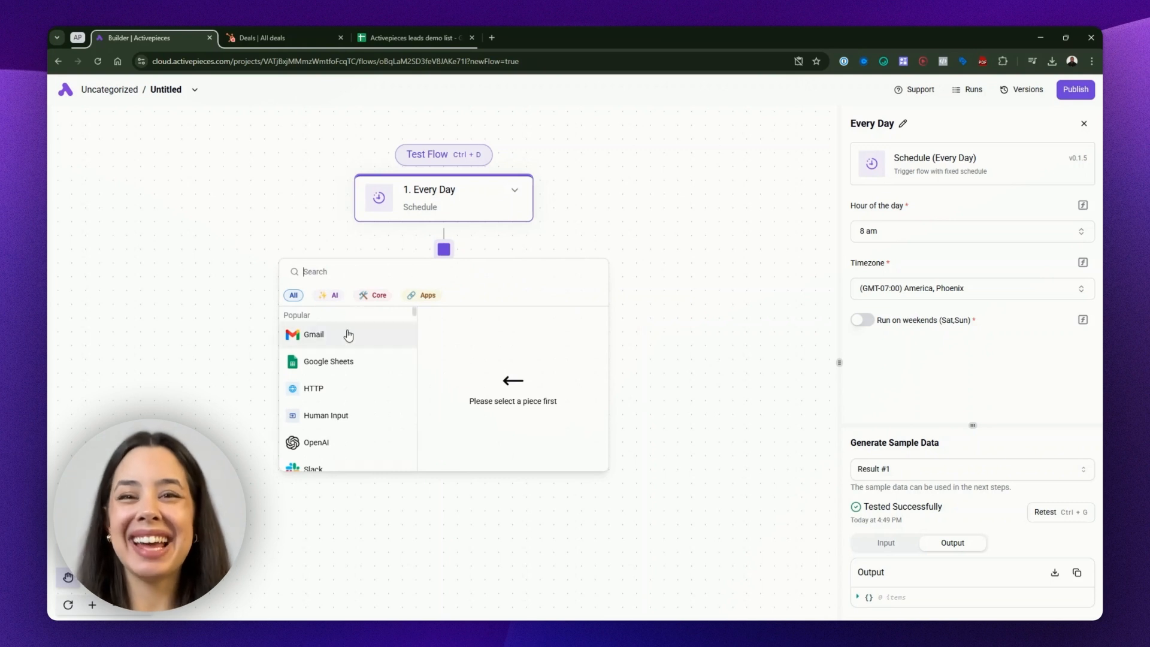
pyautogui.moveTo(330, 364)
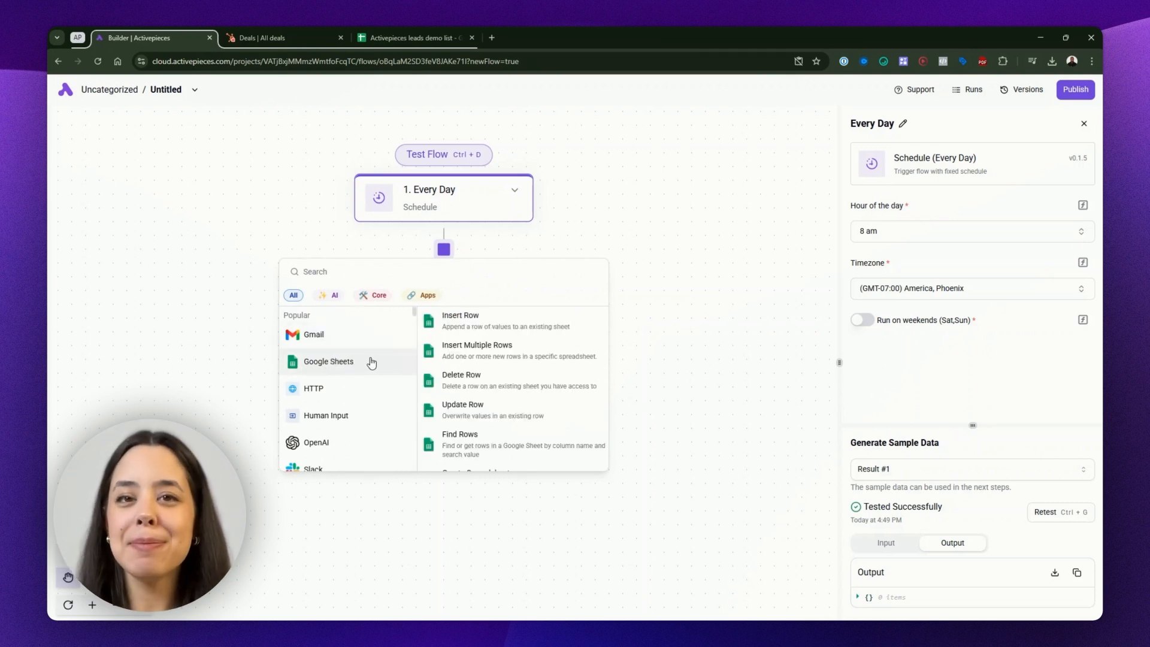
pyautogui.scroll(-1, 515, 359)
pyautogui.scroll(-4, 518, 361)
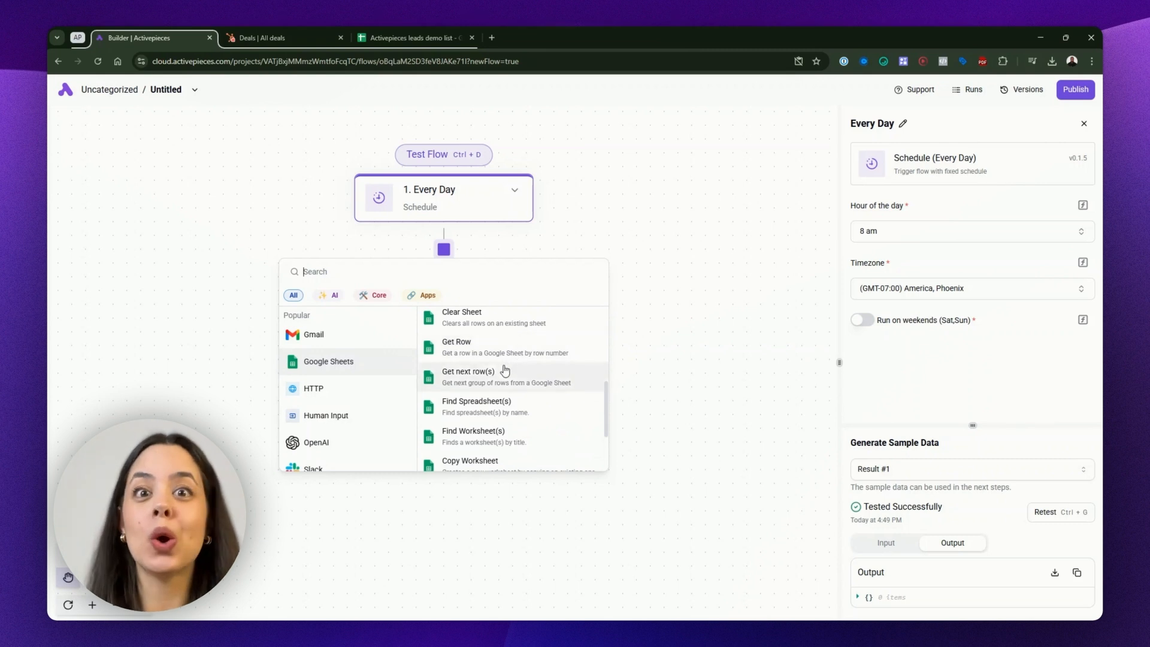
pyautogui.click(463, 376)
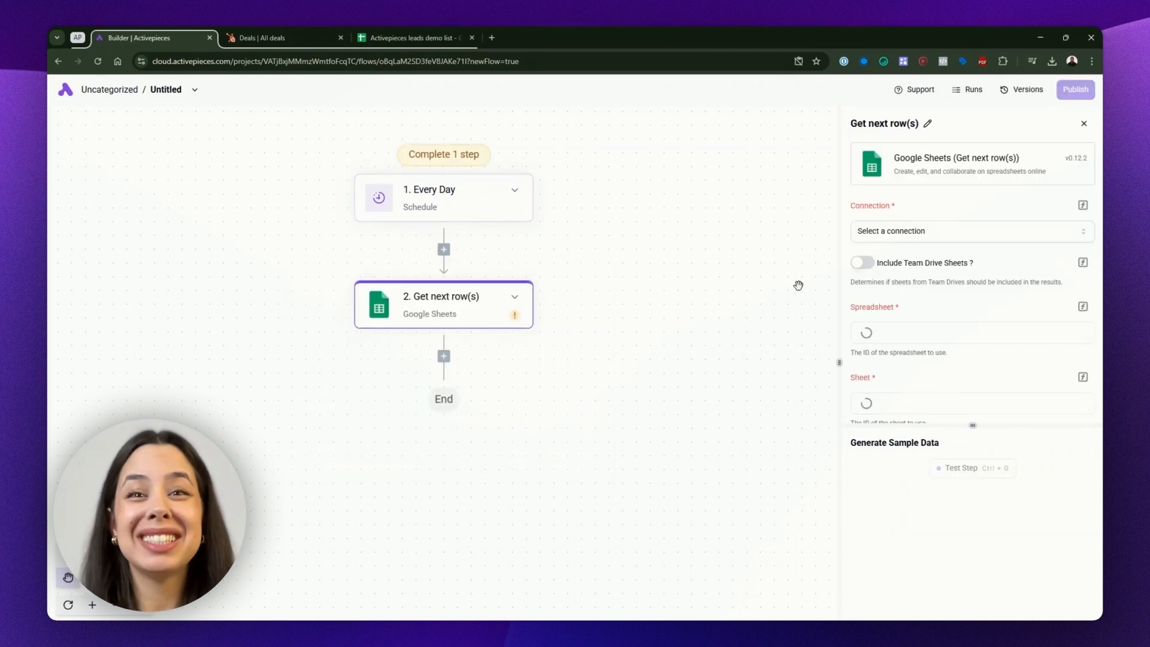
pyautogui.click(892, 237)
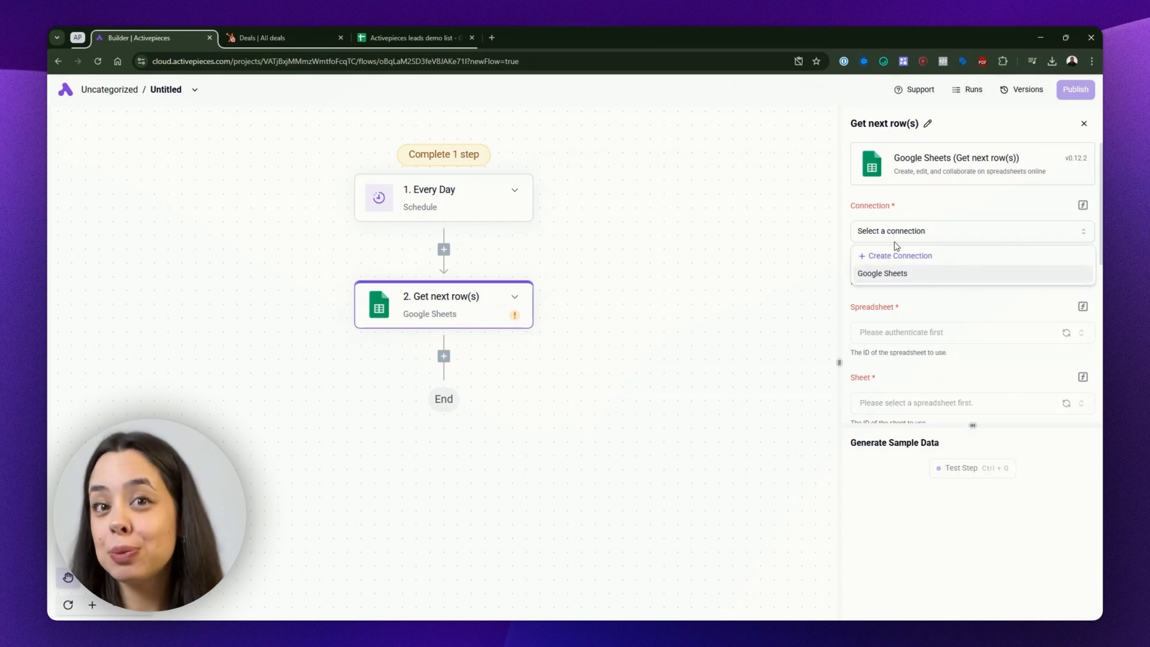
pyautogui.click(888, 275)
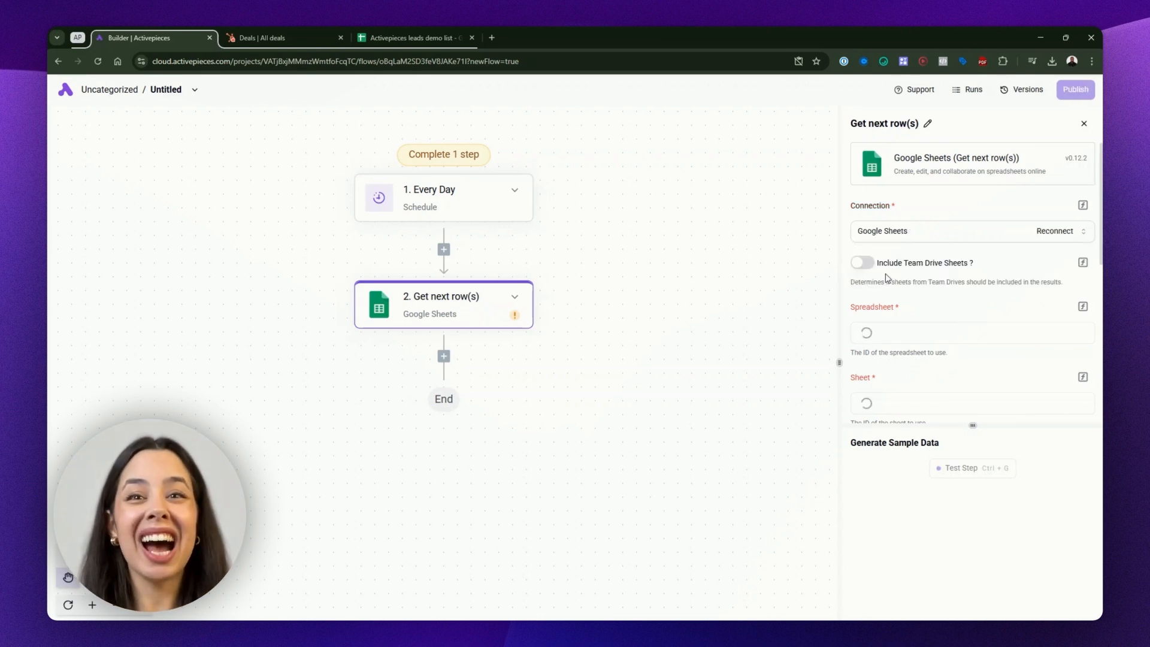
# - Choose the spreadsheet "Activepieces leads demo list" and its sheet "apollo-contacts-export- lead for Activepieces demo" for the Get next row(s) step
pyautogui.scroll(-2, 1040, 265)
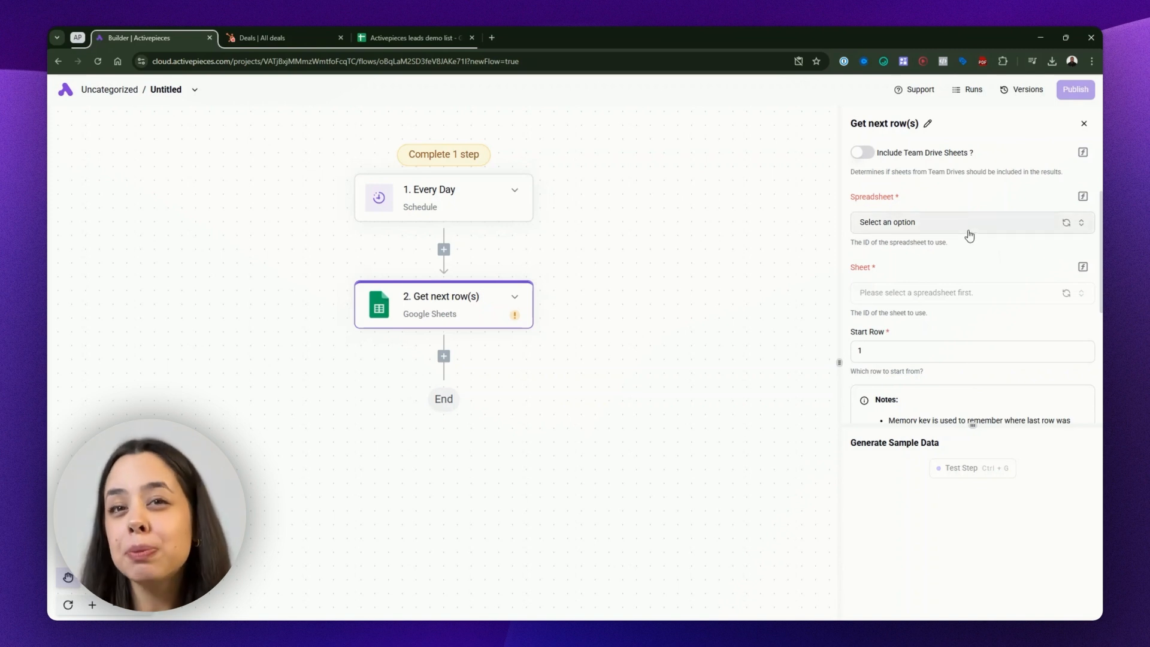
pyautogui.click(969, 229)
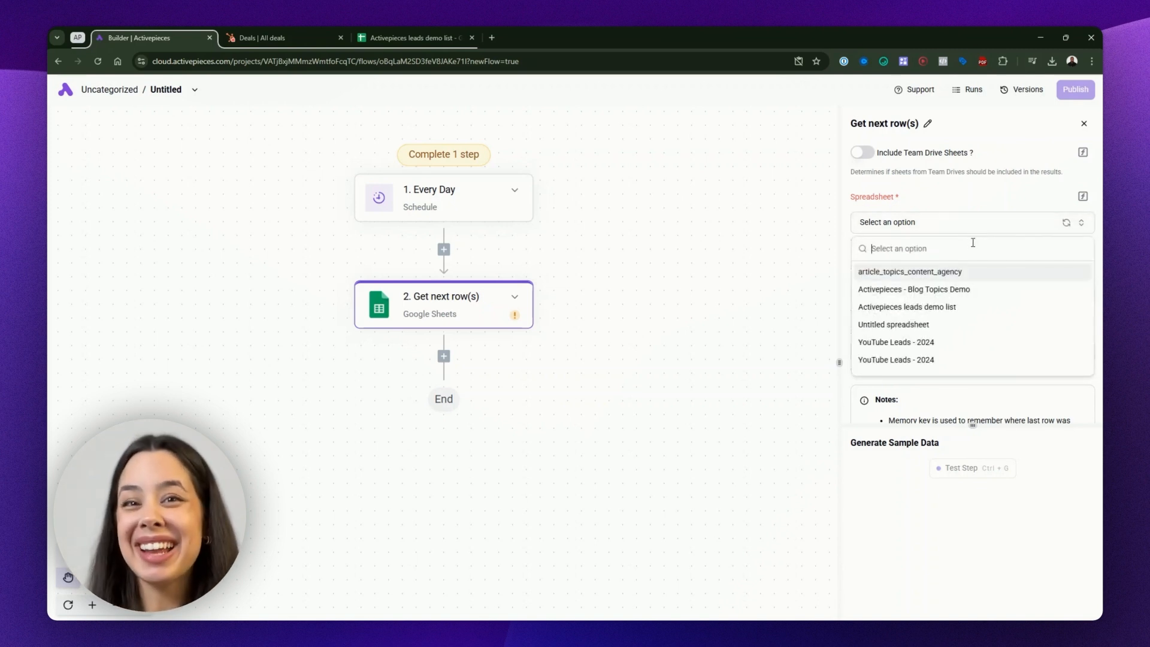
pyautogui.click(923, 312)
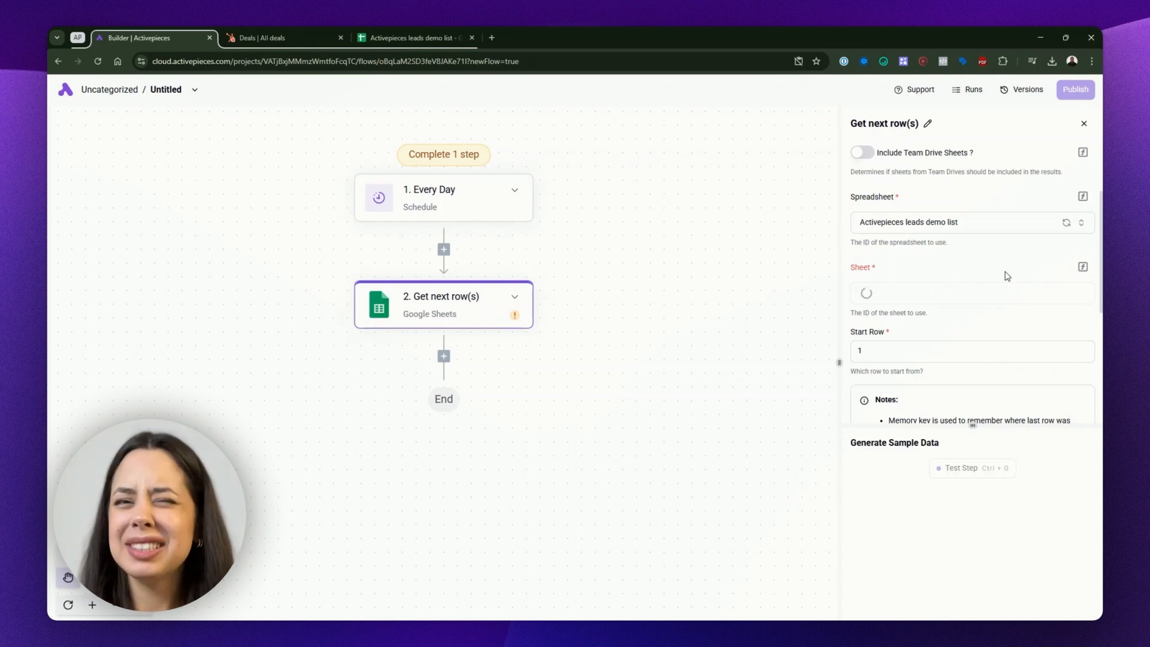
pyautogui.click(935, 292)
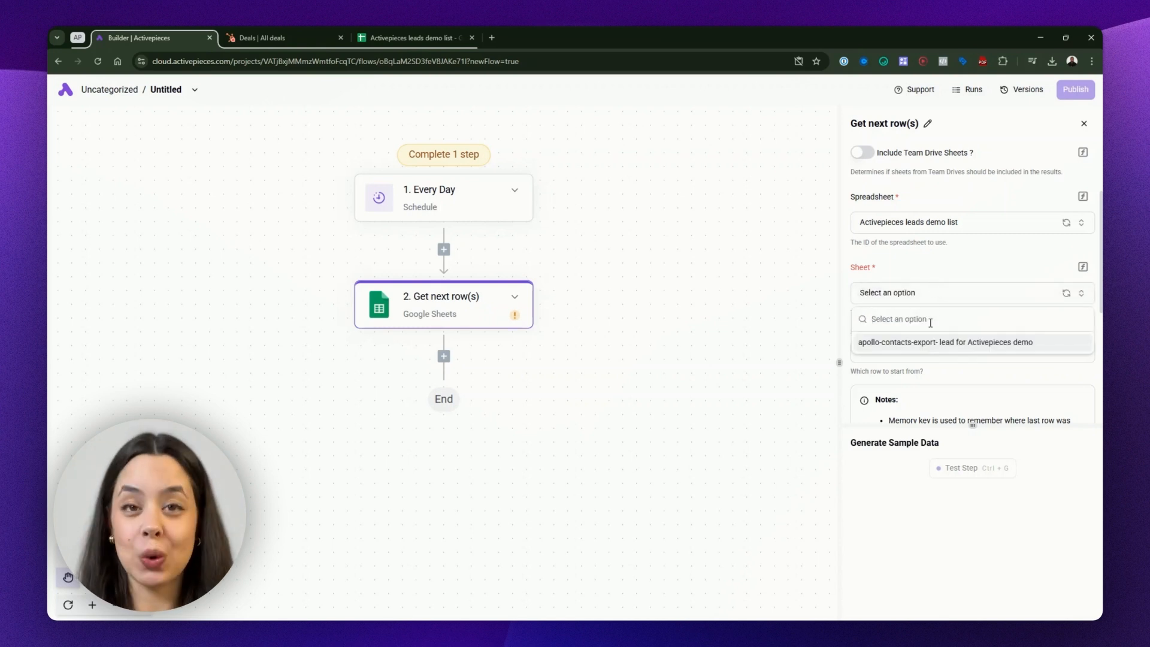
pyautogui.click(922, 342)
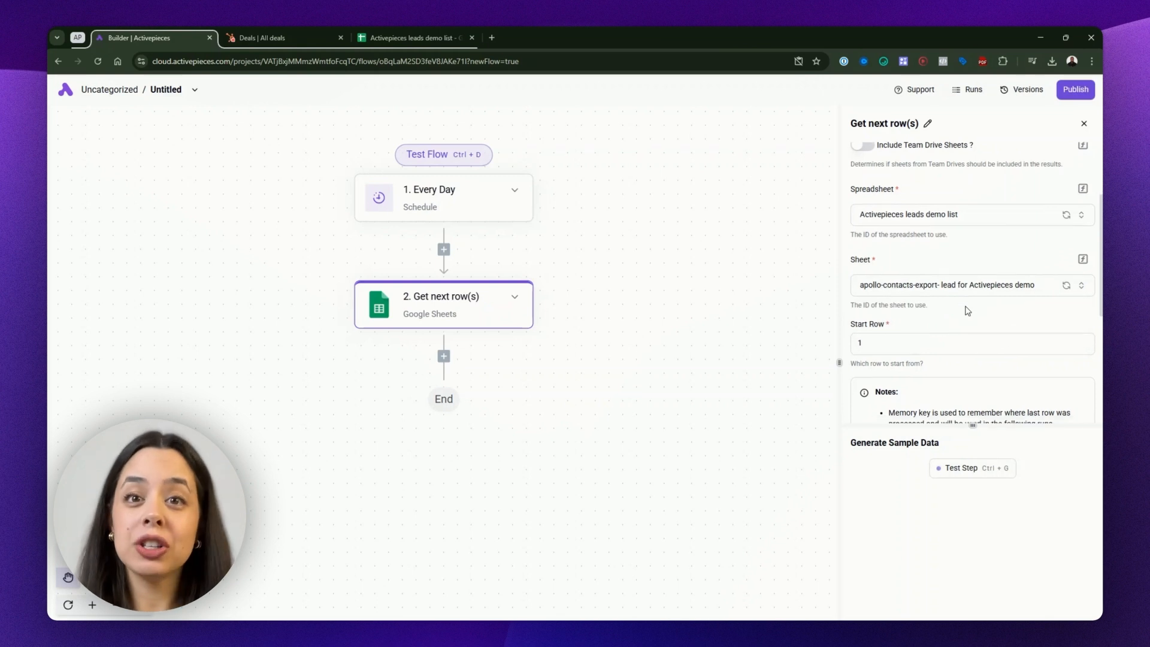
# - Set the Start Row of the Get next row(s) step to 2
pyautogui.scroll(-2, 968, 311)
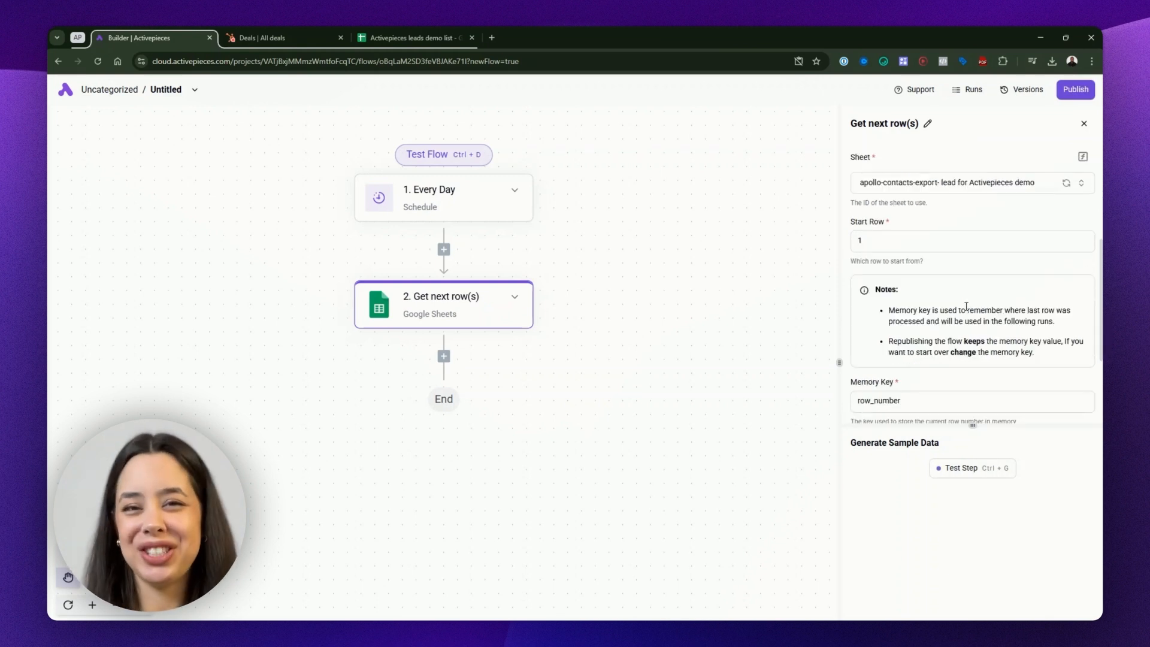
pyautogui.click(915, 243)
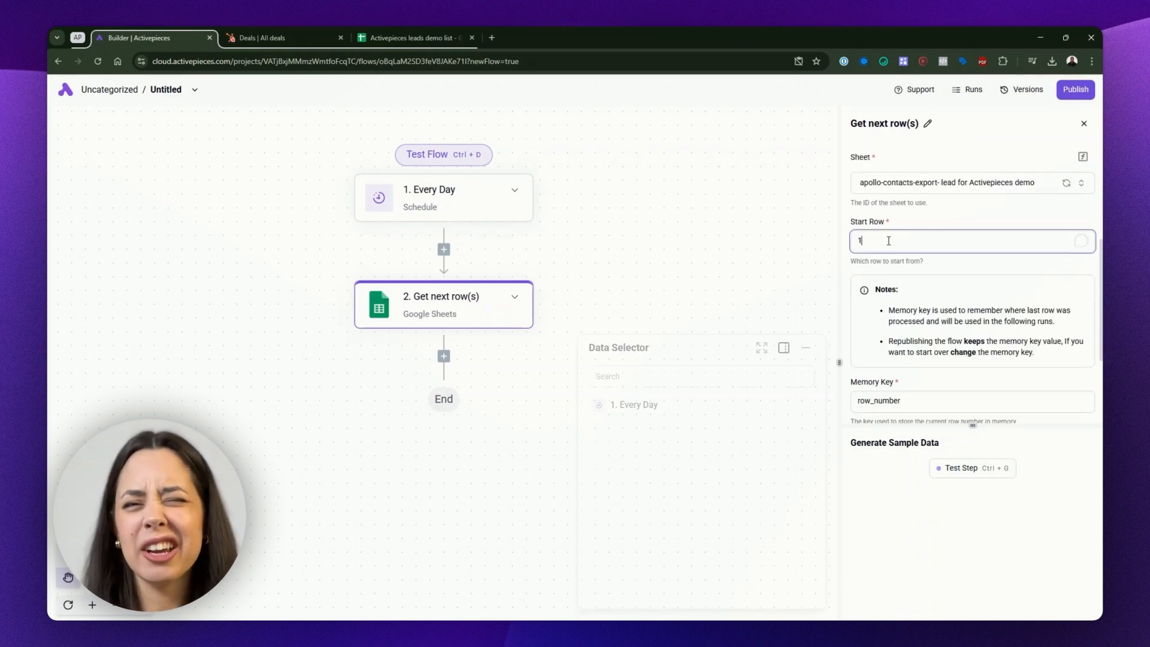
pyautogui.write('2')
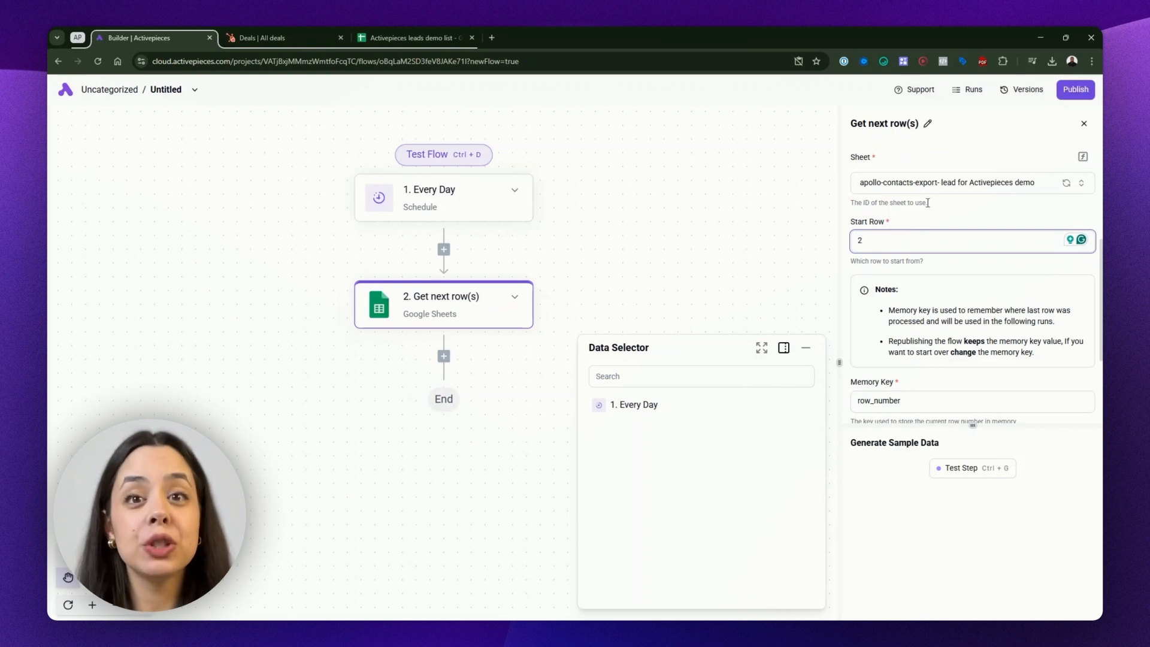
pyautogui.click(945, 207)
# - Set the Group Size of the Get next row(s) step to 20 and test the step
pyautogui.scroll(-3, 999, 257)
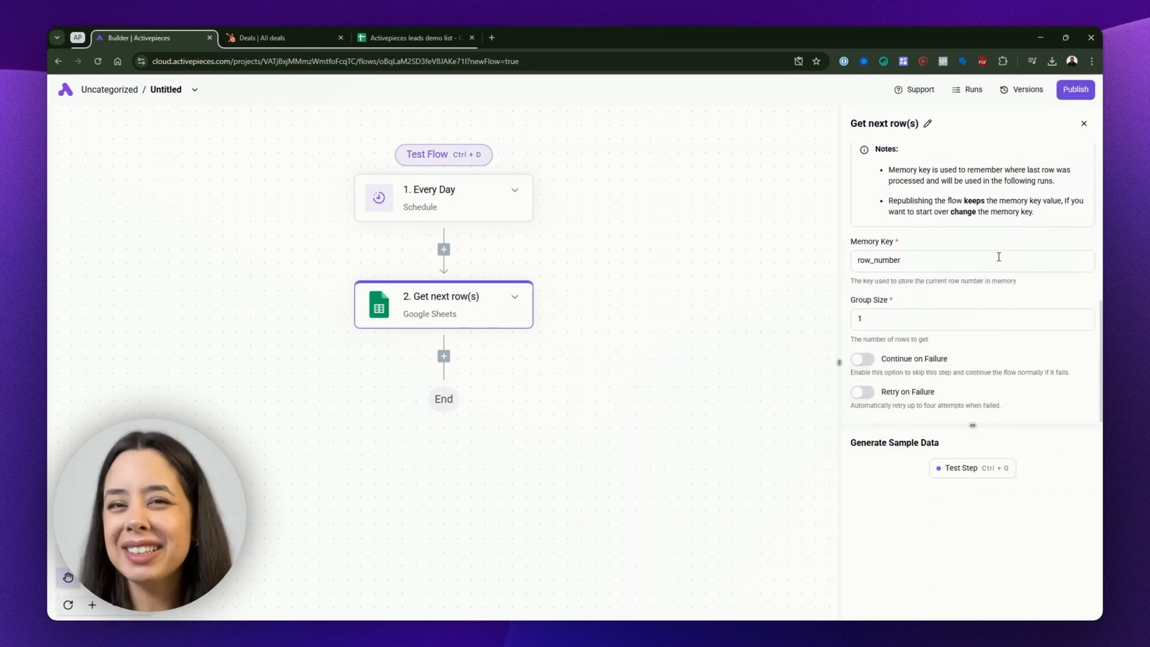
pyautogui.moveTo(872, 319); pyautogui.dragTo(854, 318)
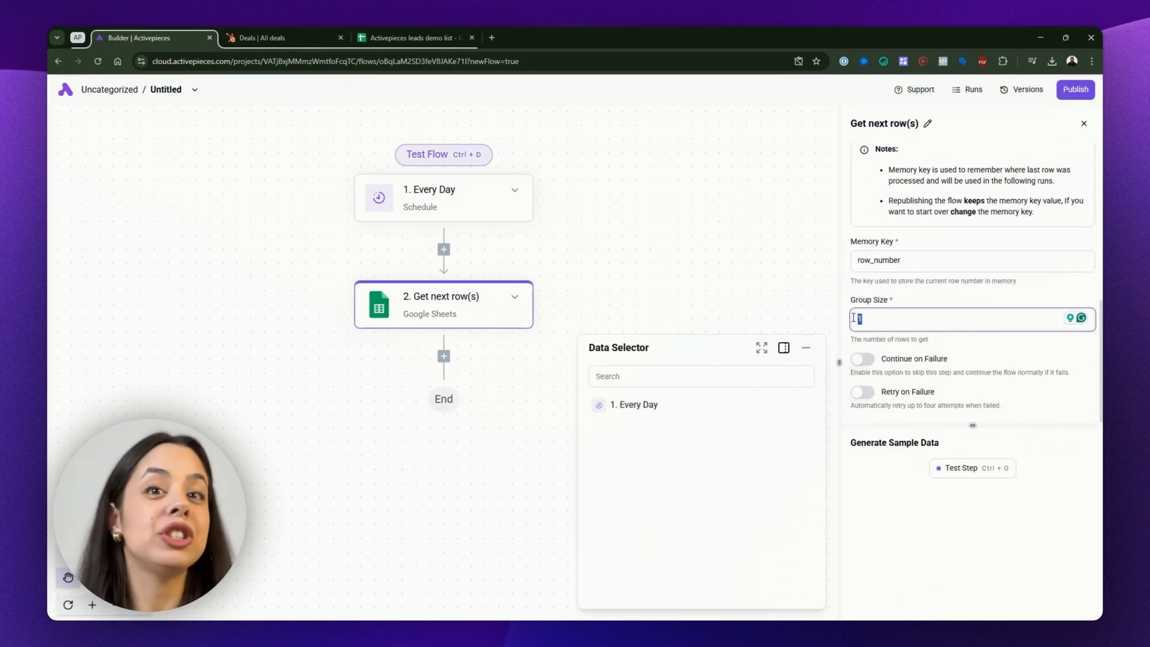
pyautogui.write('20')
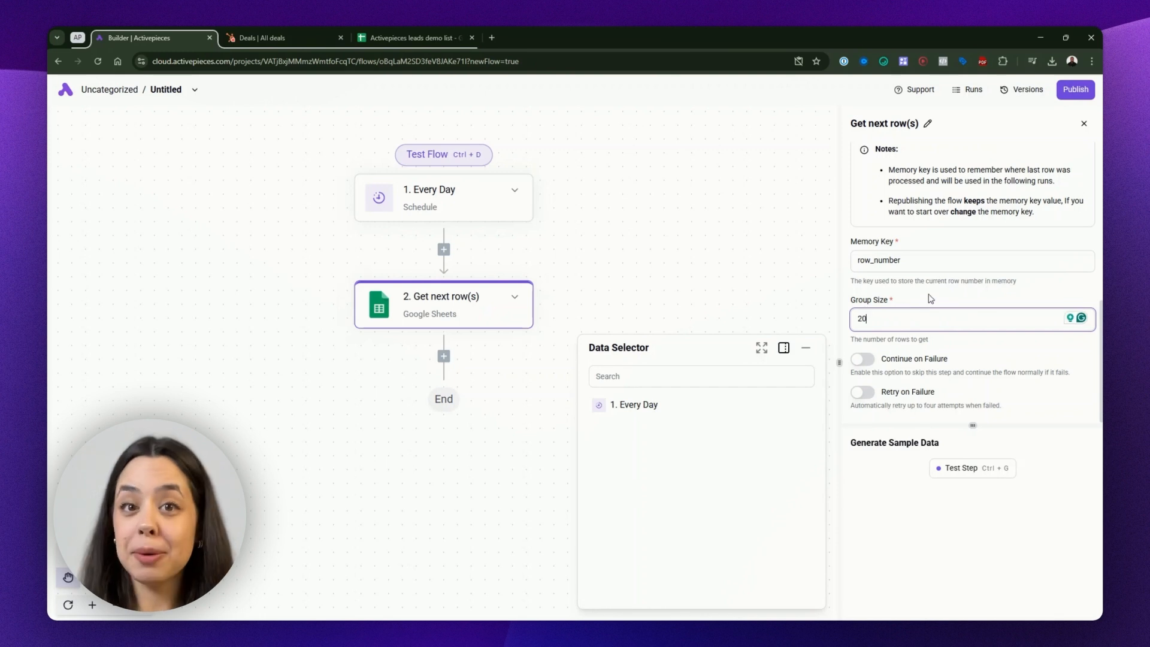
pyautogui.click(931, 298)
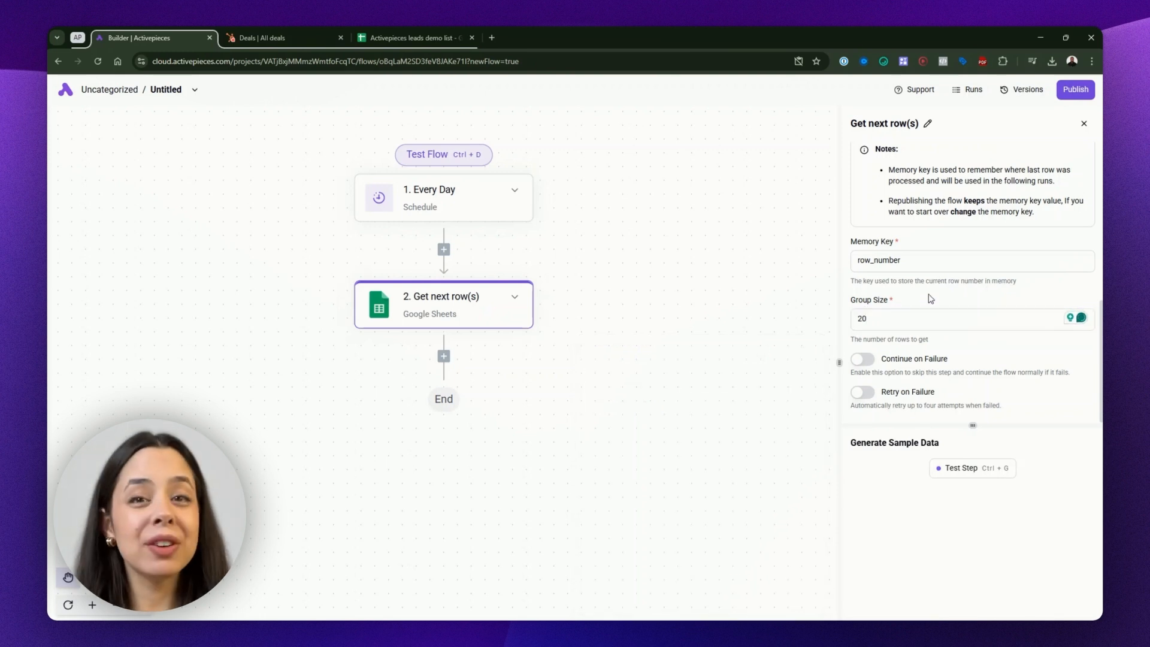
pyautogui.click(969, 467)
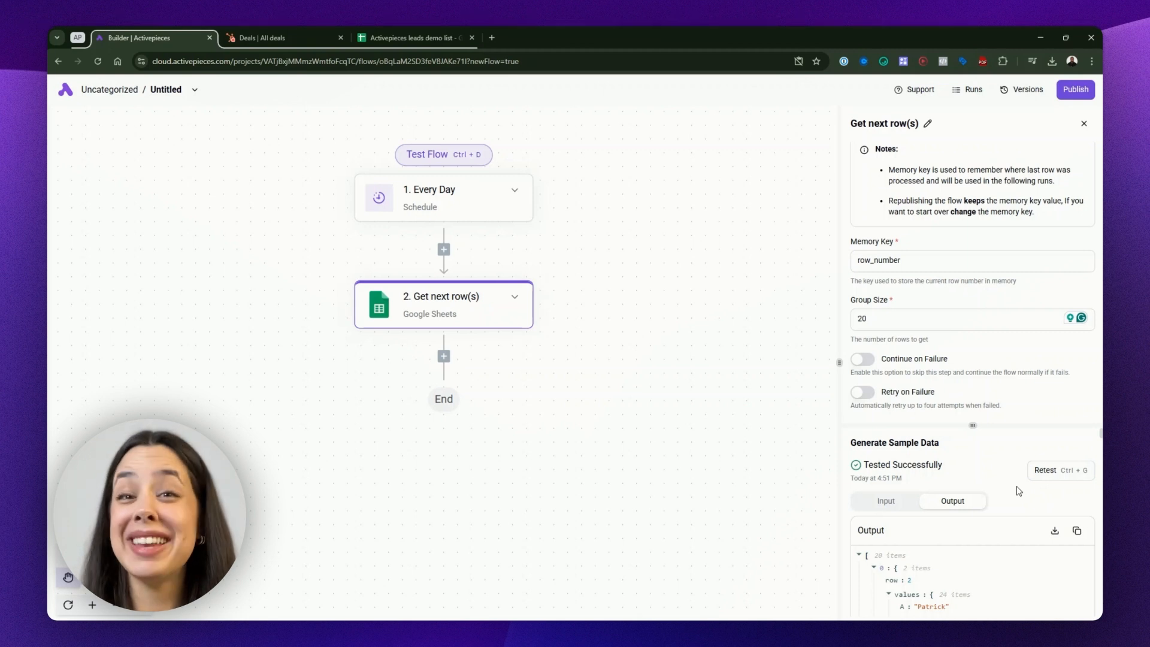
# - Add a Loop on Items flow control step after Get next row(s)
pyautogui.click(444, 356)
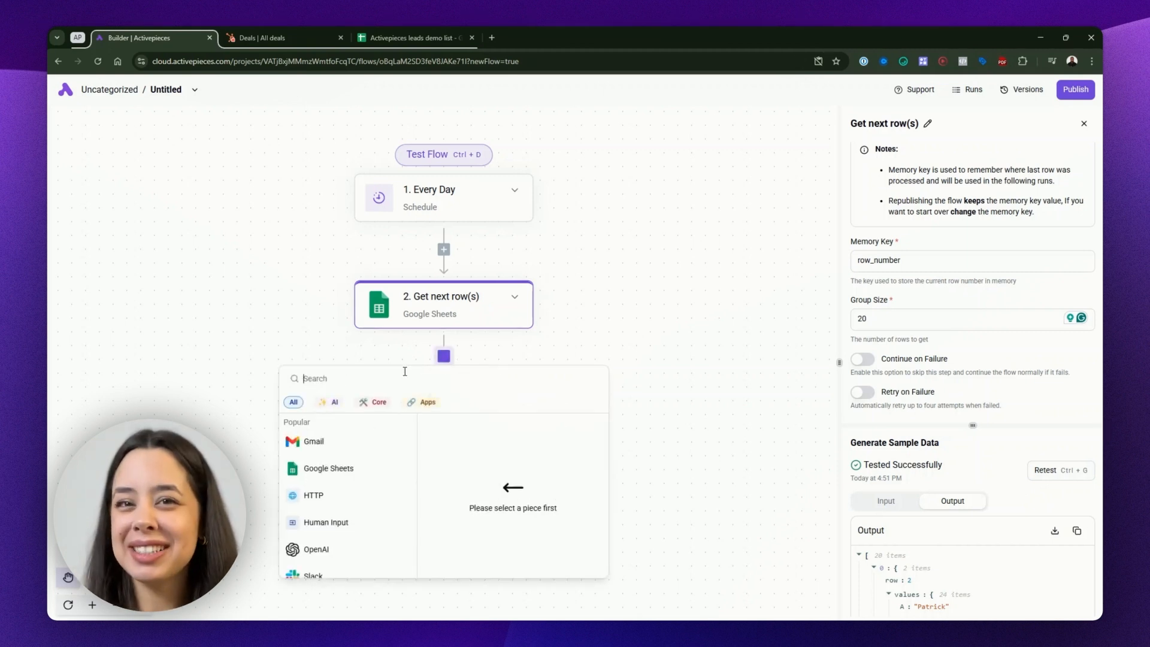
pyautogui.click(384, 404)
pyautogui.scroll(-3, 359, 446)
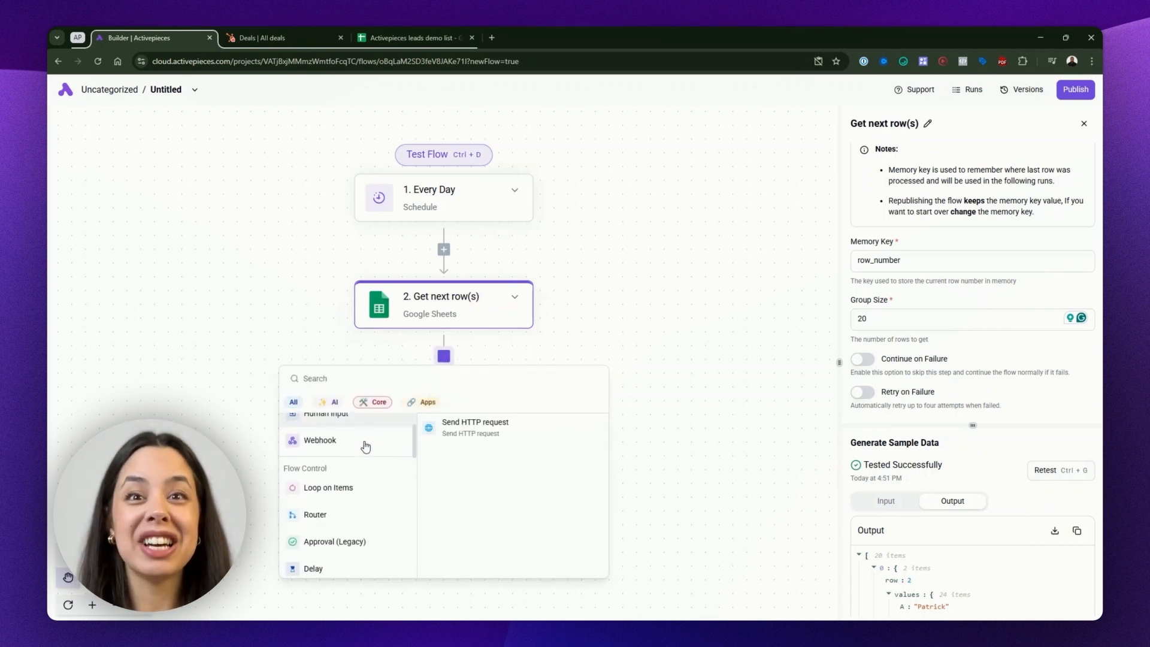
pyautogui.moveTo(351, 449)
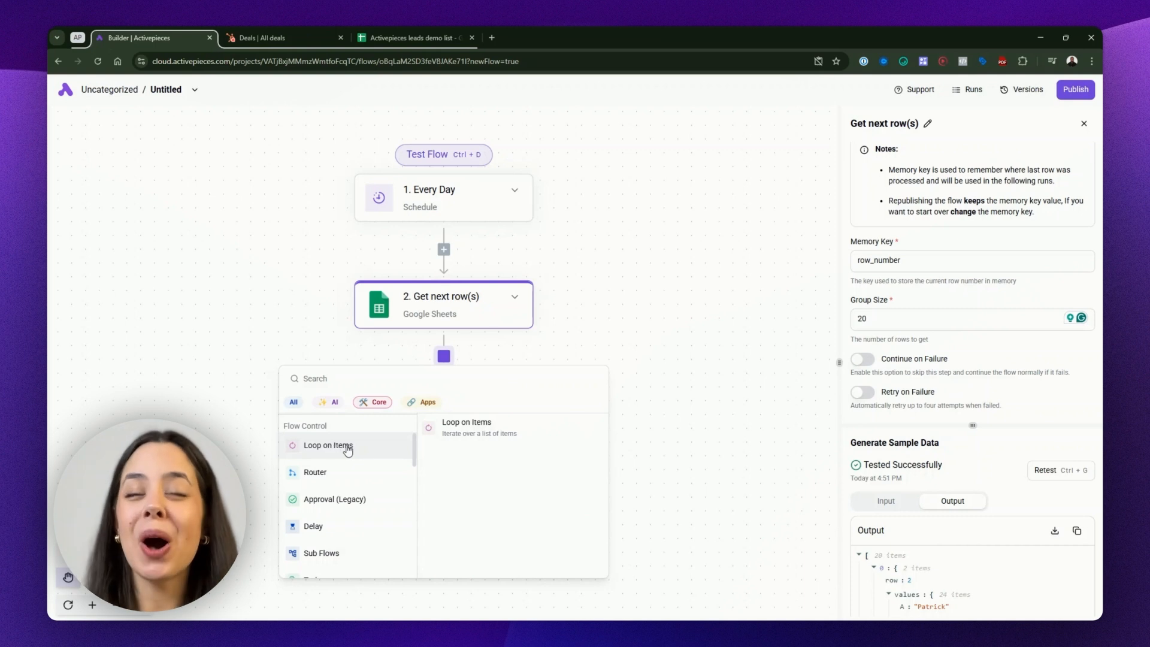
pyautogui.click(469, 426)
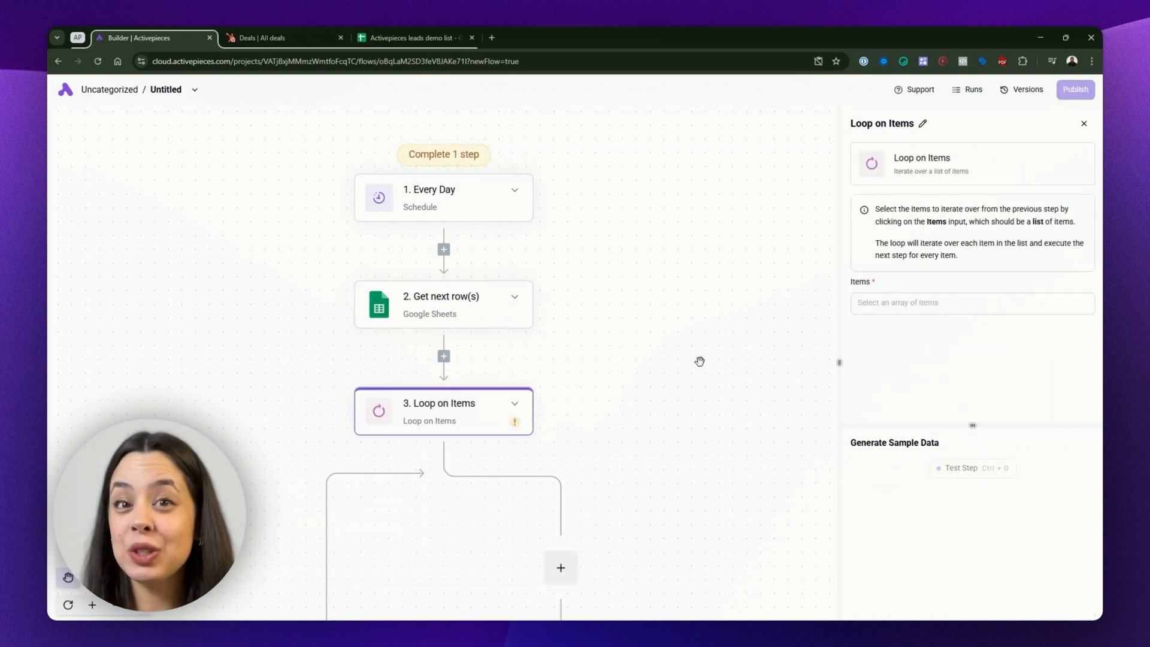
# - Use the Get next row(s) output as the loop's Items and test the loop step
pyautogui.scroll(-2, 705, 359)
pyautogui.scroll(-1, 708, 359)
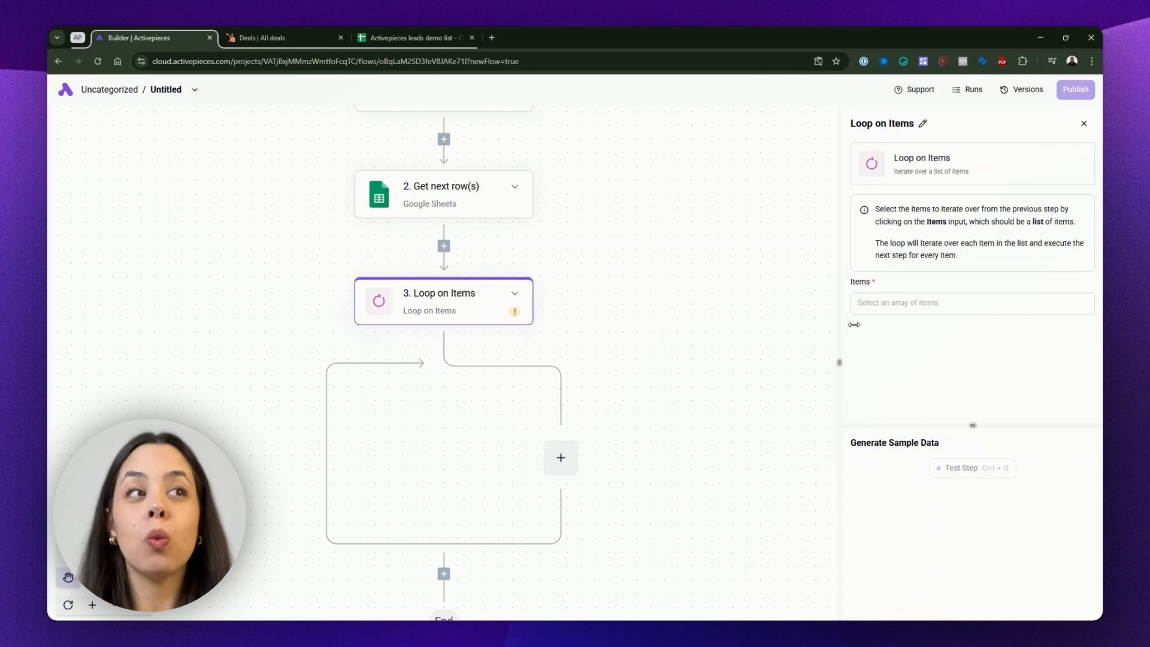
pyautogui.click(897, 307)
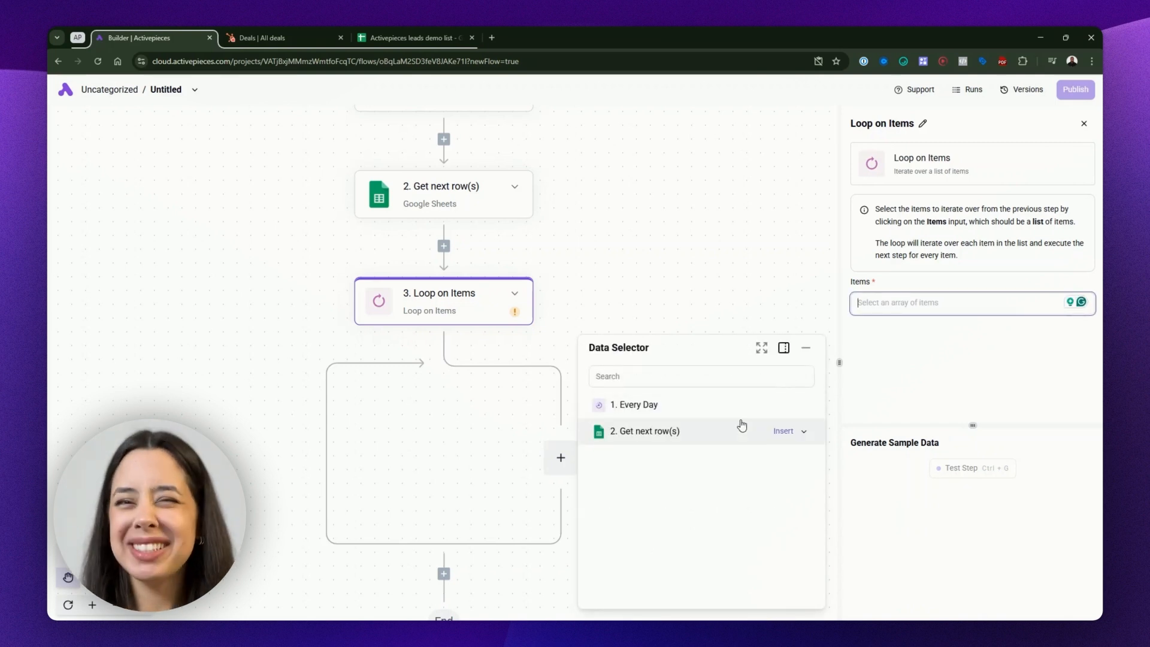
pyautogui.click(783, 432)
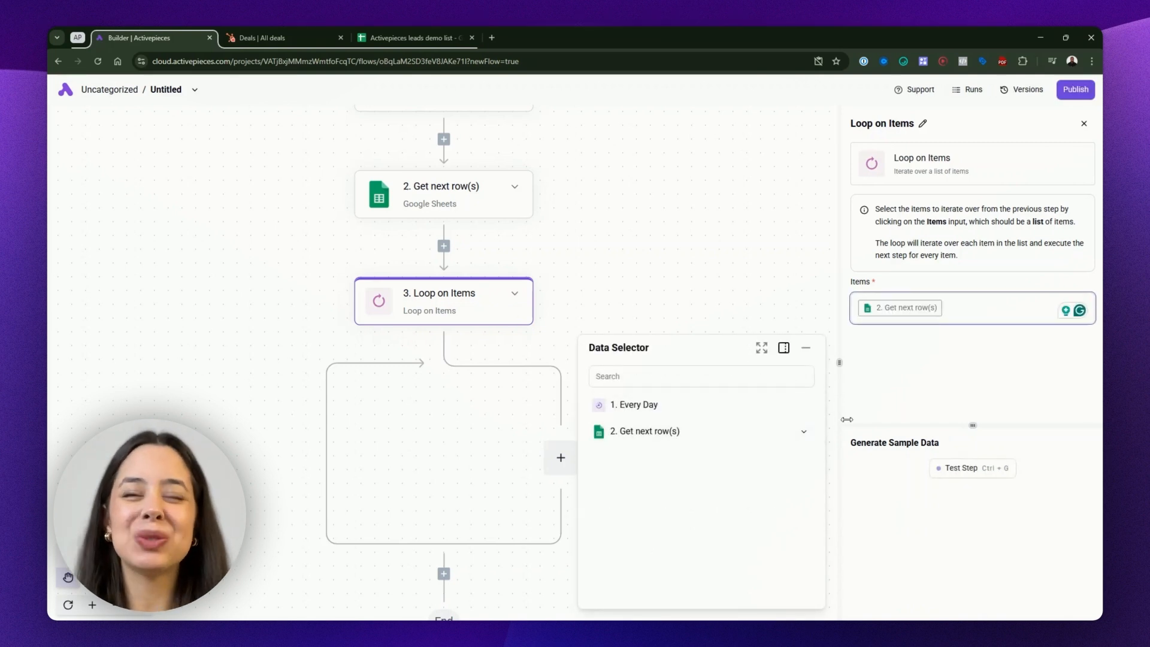
pyautogui.click(963, 469)
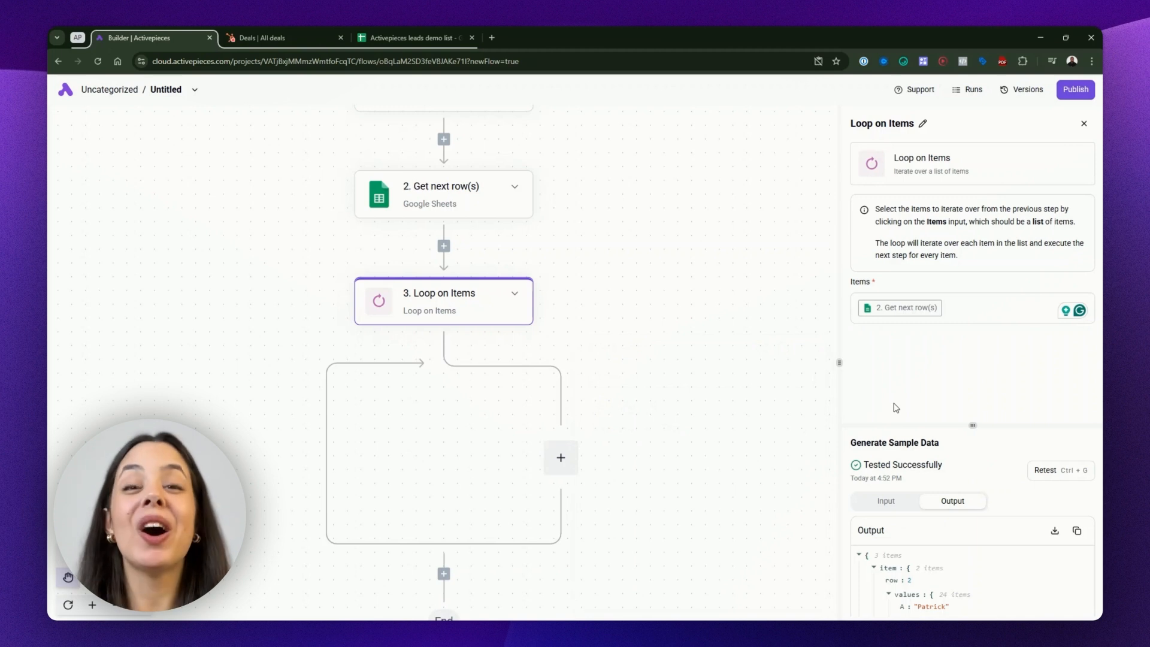
# - Add a HubSpot Create Contact action inside the Loop on Items step
pyautogui.click(561, 457)
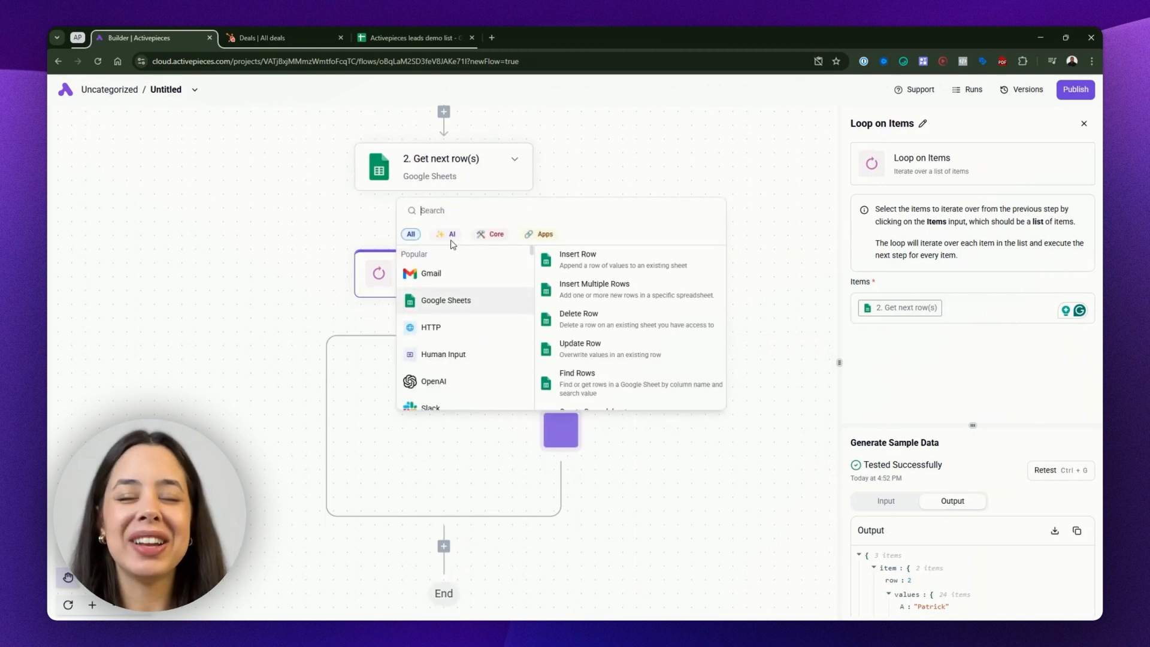
pyautogui.write('hubspot')
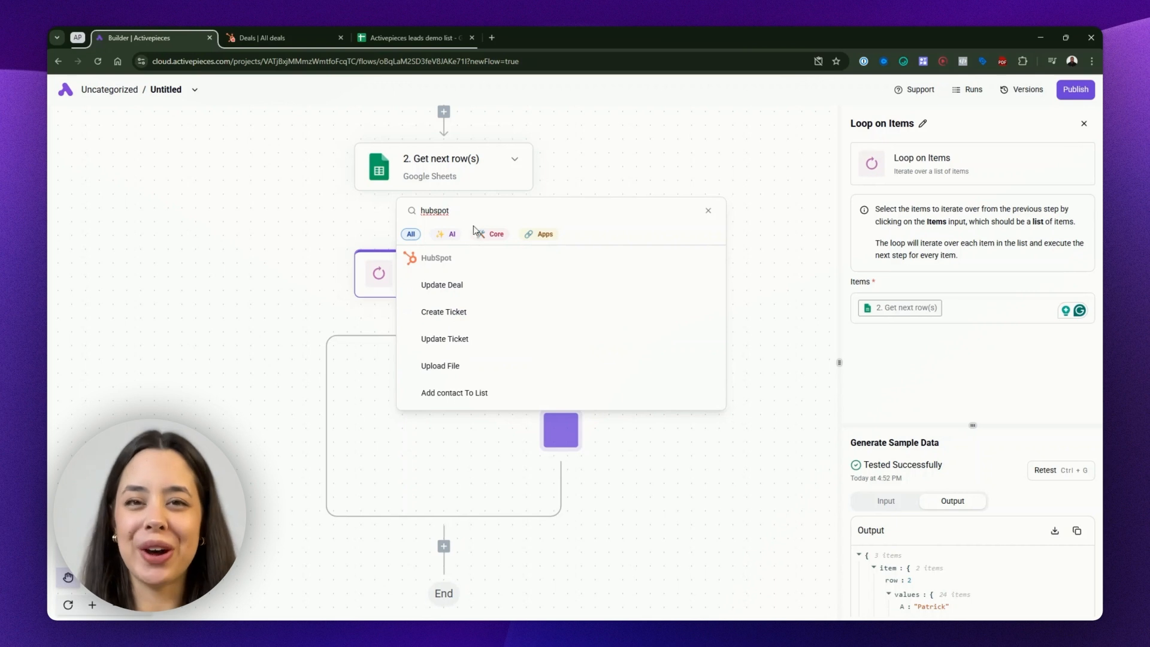
pyautogui.scroll(-2, 483, 303)
pyautogui.scroll(-1, 482, 311)
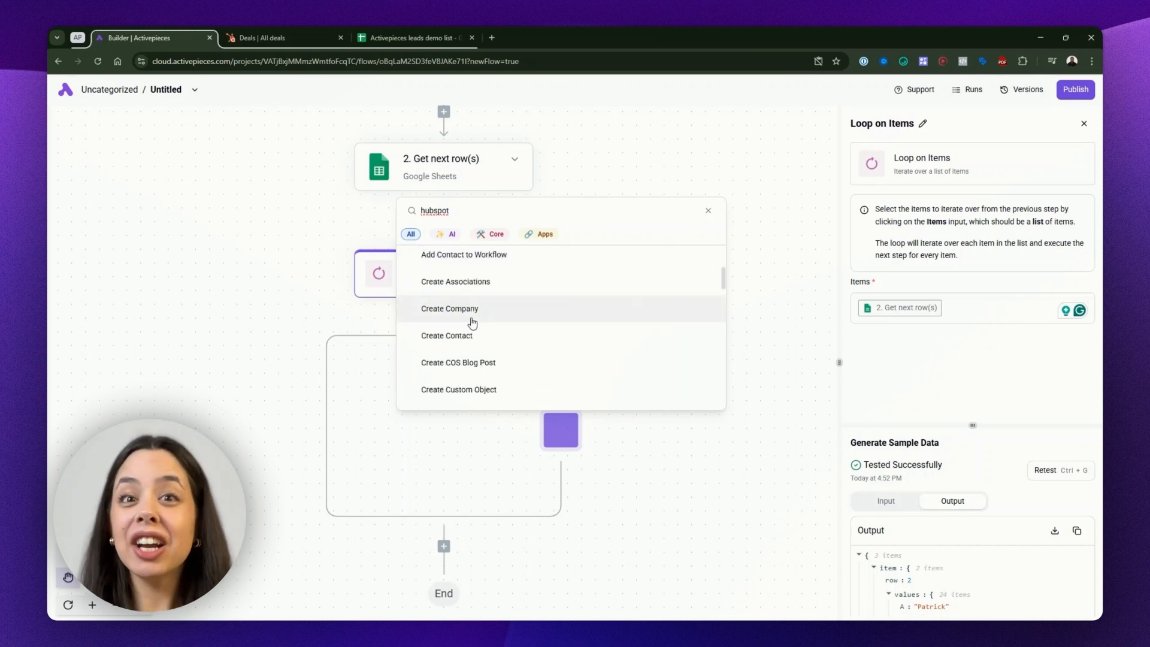
pyautogui.click(451, 336)
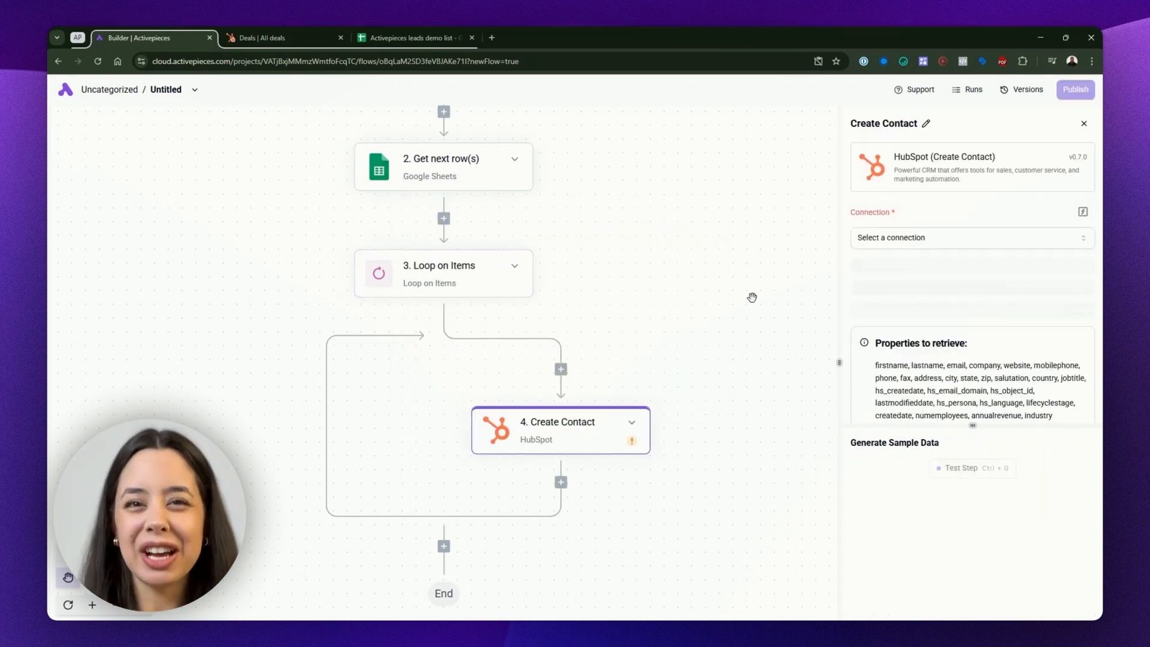
# - Select the existing HubSpot connection for the Create Contact step to load its contact fields
pyautogui.click(897, 244)
pyautogui.click(878, 284)
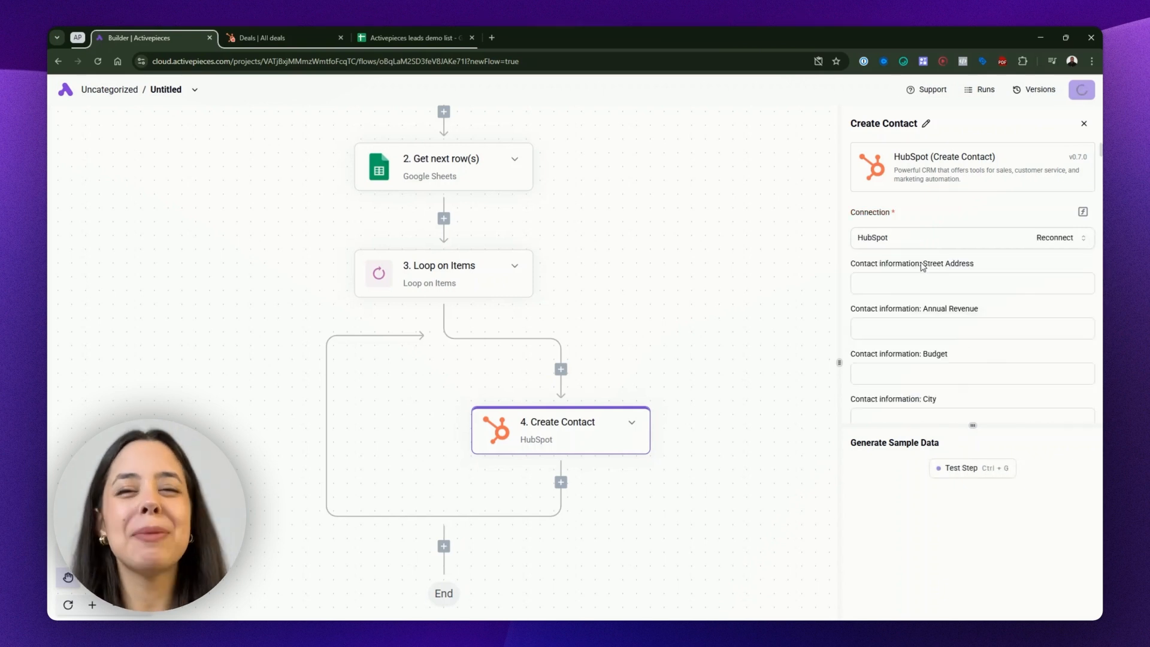
pyautogui.click(923, 282)
pyautogui.click(796, 403)
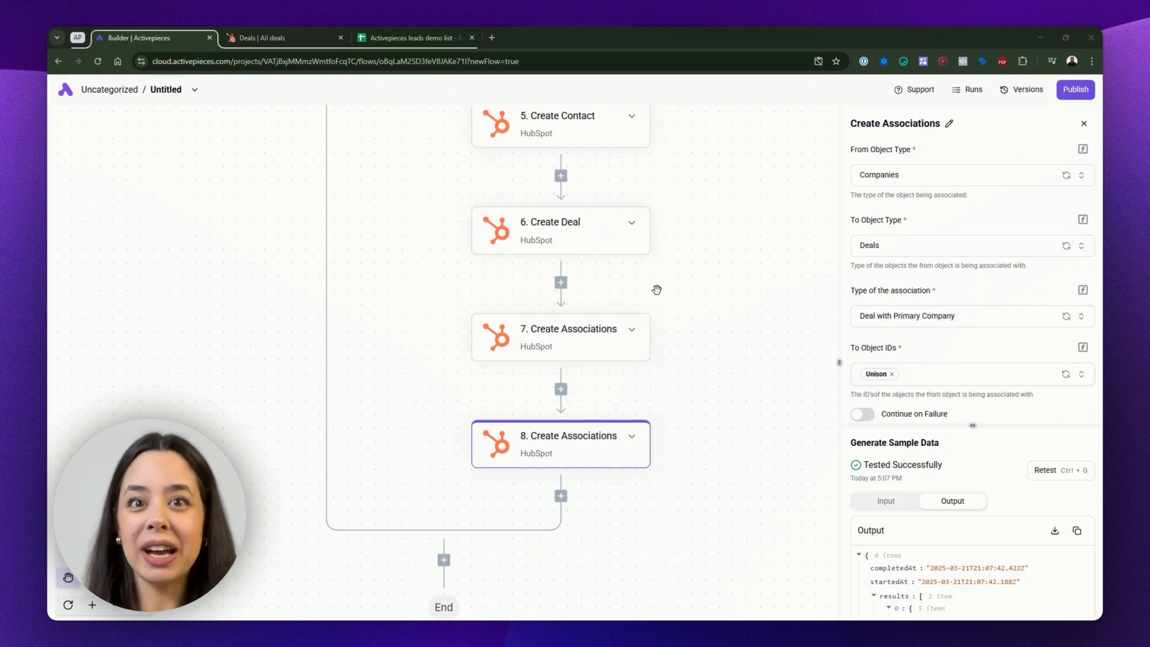
# - Run a test of the whole flow from its Every Day trigger and return to editing the flow
pyautogui.scroll(1, 723, 299)
pyautogui.scroll(13, 723, 299)
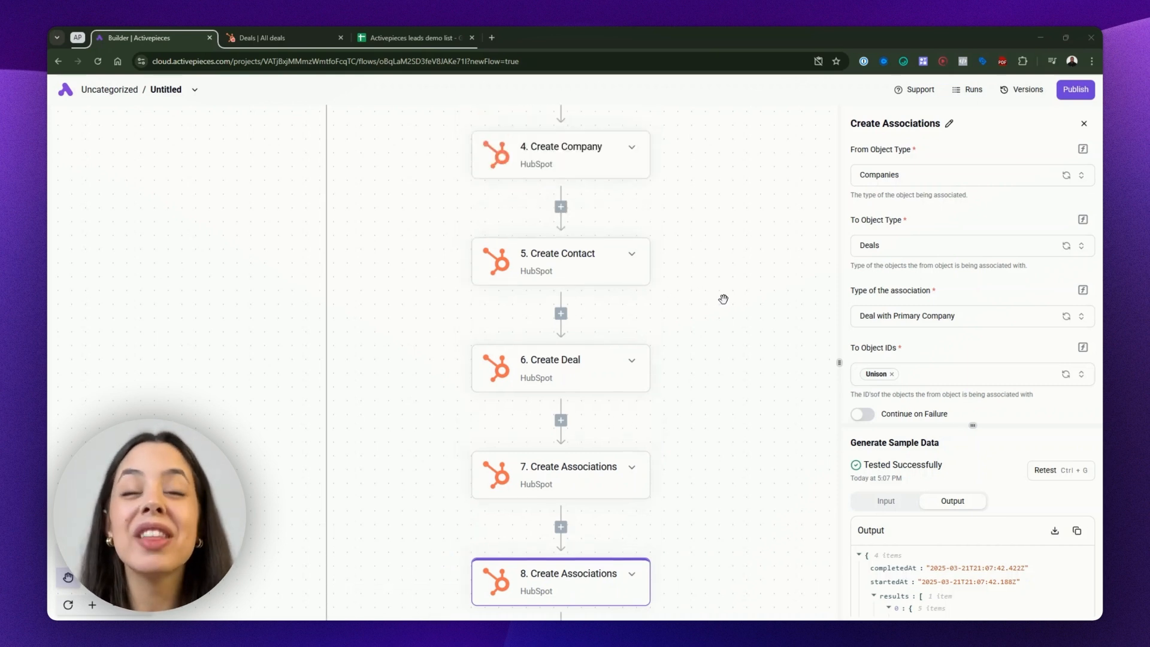
pyautogui.scroll(8, 723, 299)
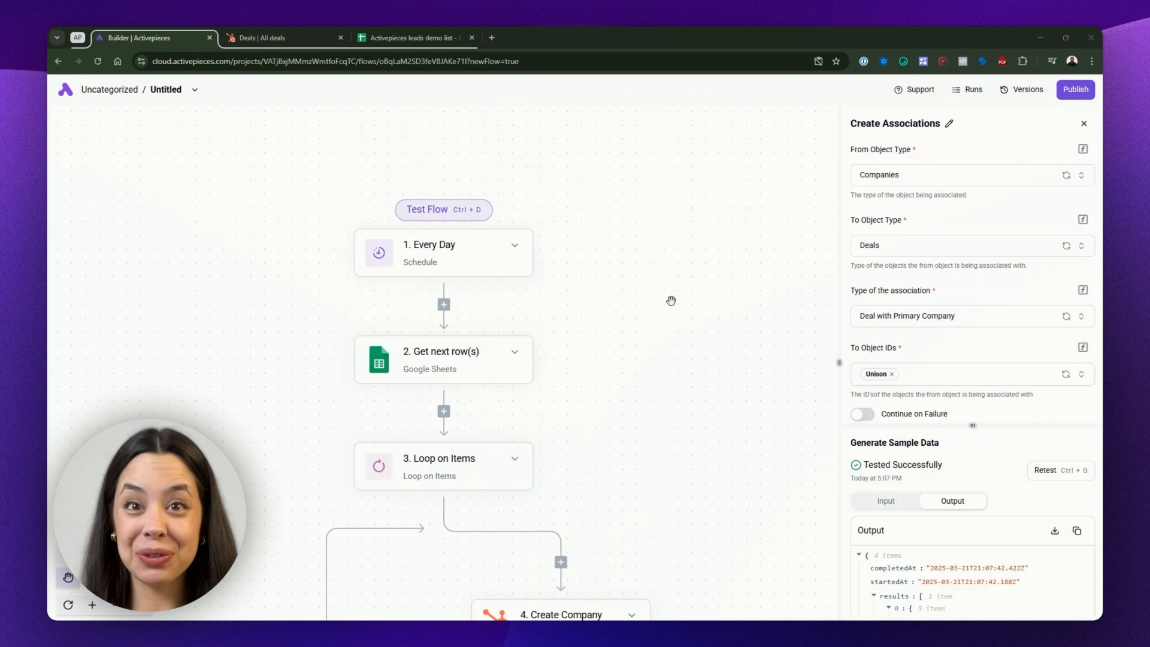
pyautogui.click(463, 212)
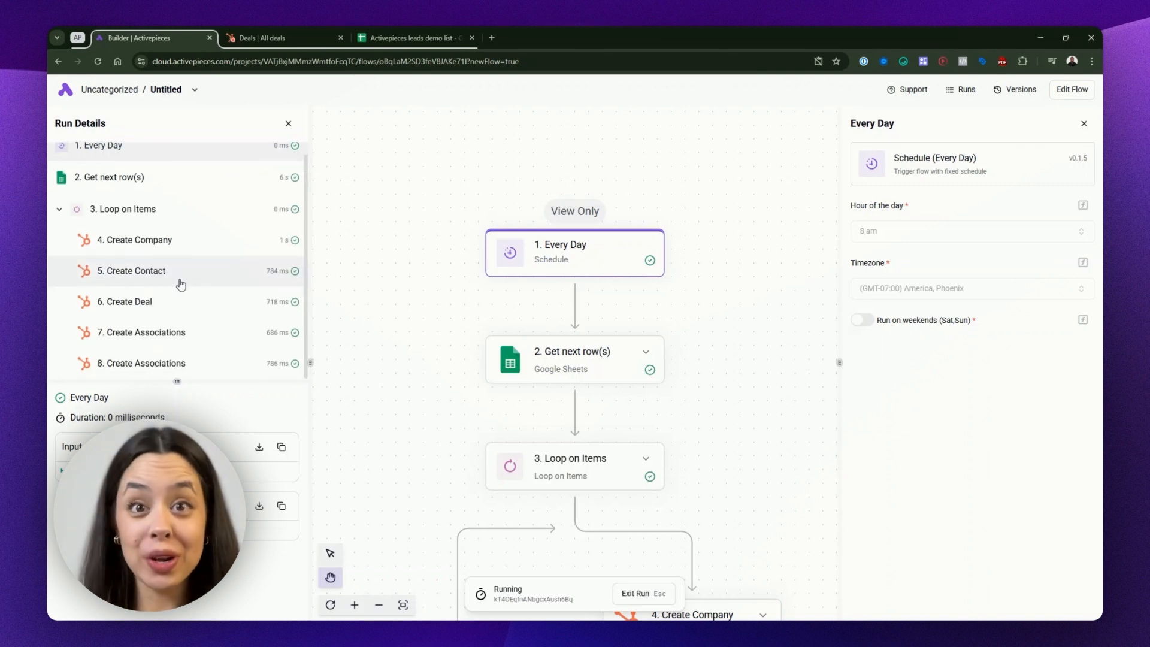
pyautogui.click(646, 595)
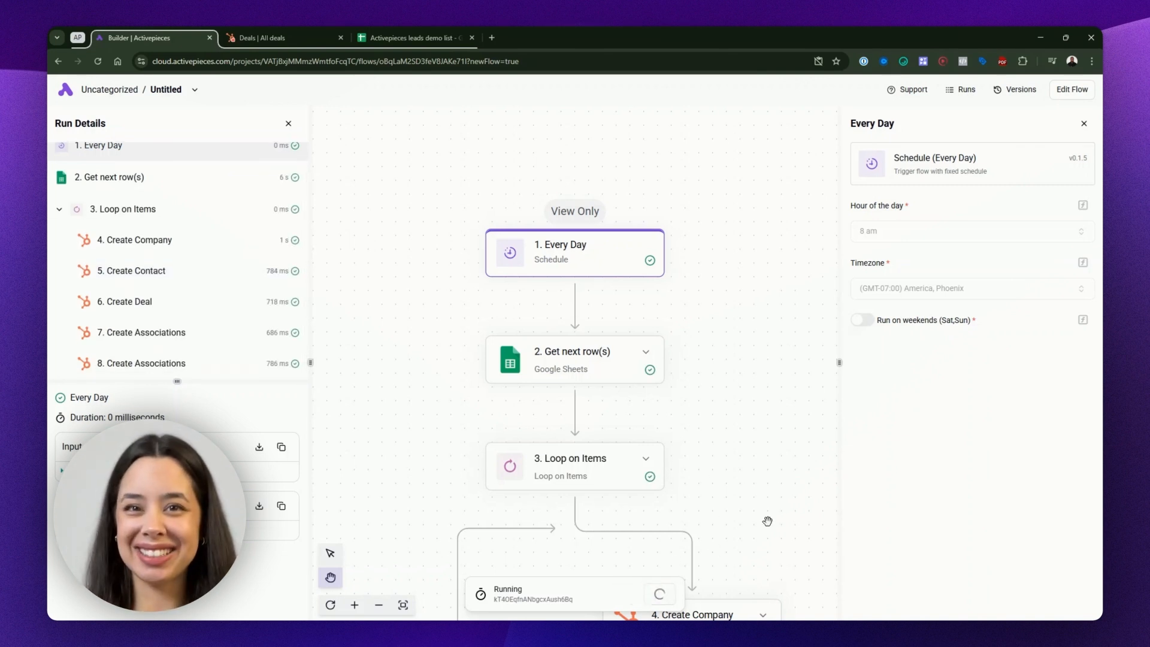
pyautogui.click(1079, 91)
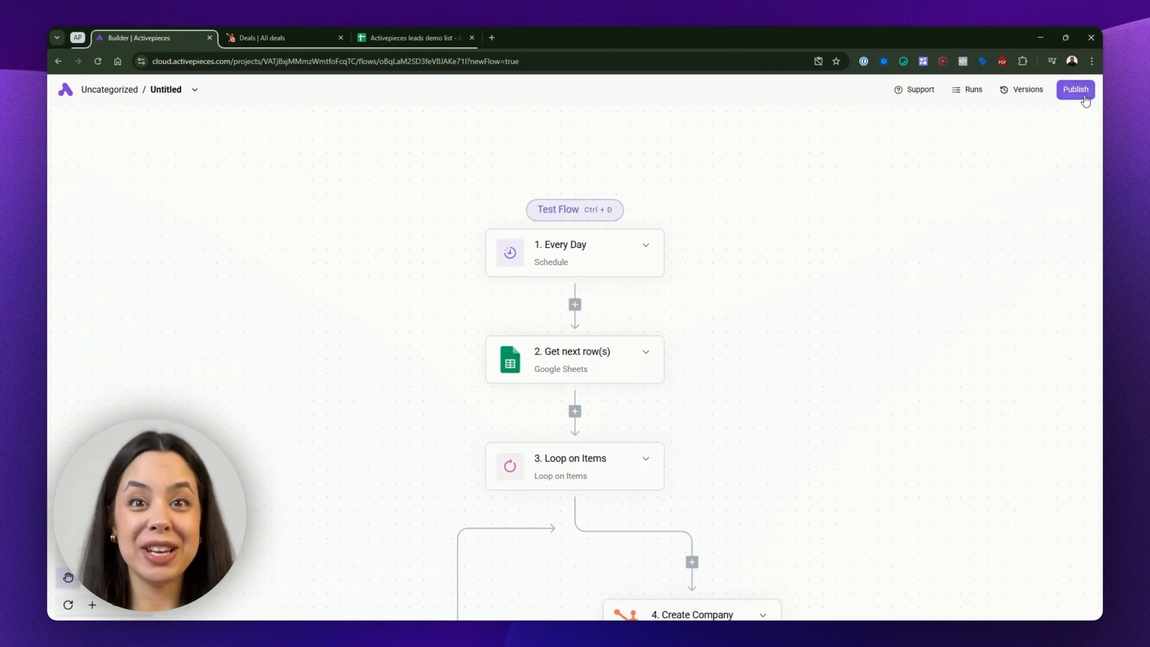
# - Switch to HubSpot, review the expanded list of Interested Leads deals, and open the Jitterbit deal record
pyautogui.click(287, 40)
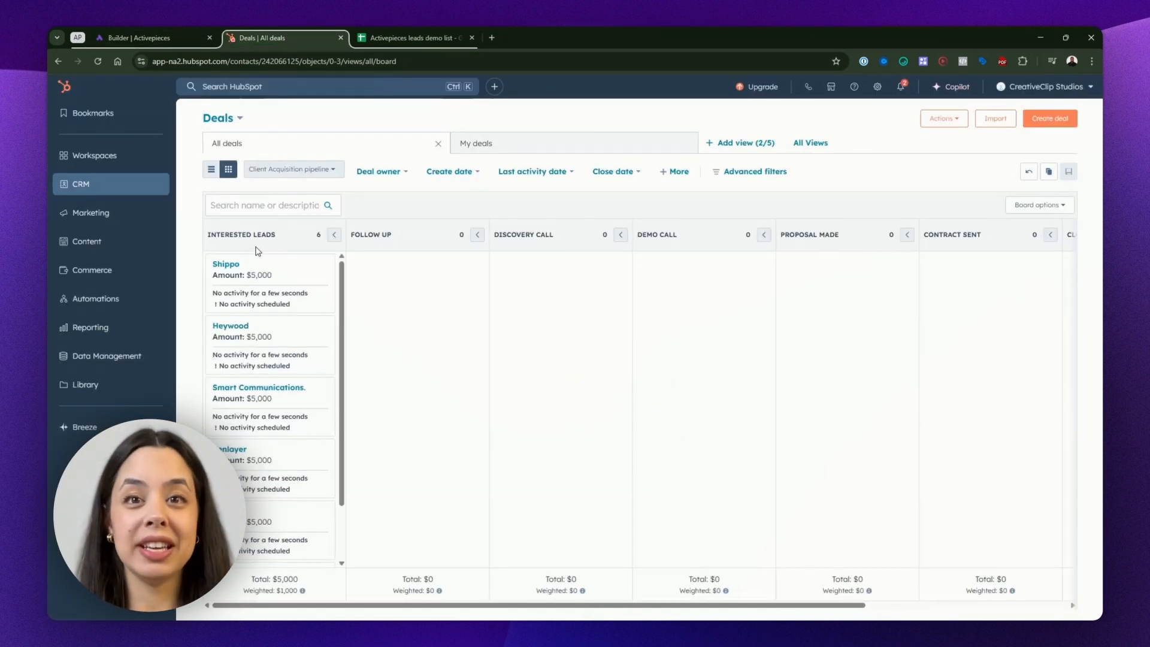
pyautogui.moveTo(207, 236); pyautogui.dragTo(276, 235)
pyautogui.click(281, 231)
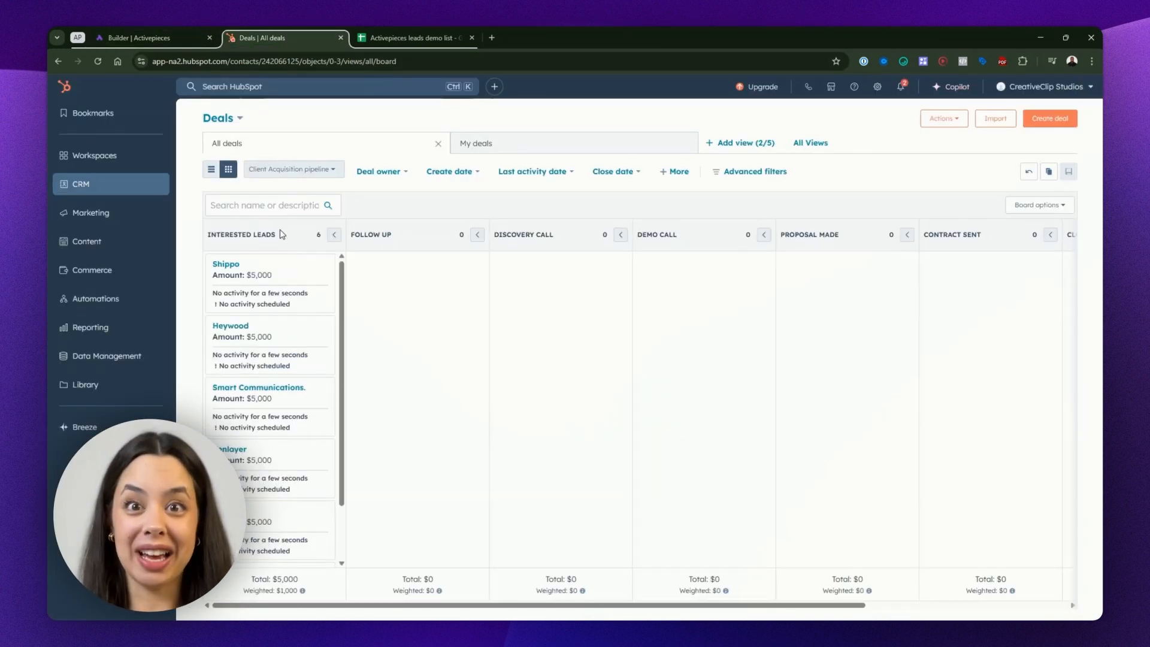
pyautogui.moveTo(341, 266); pyautogui.dragTo(357, 346)
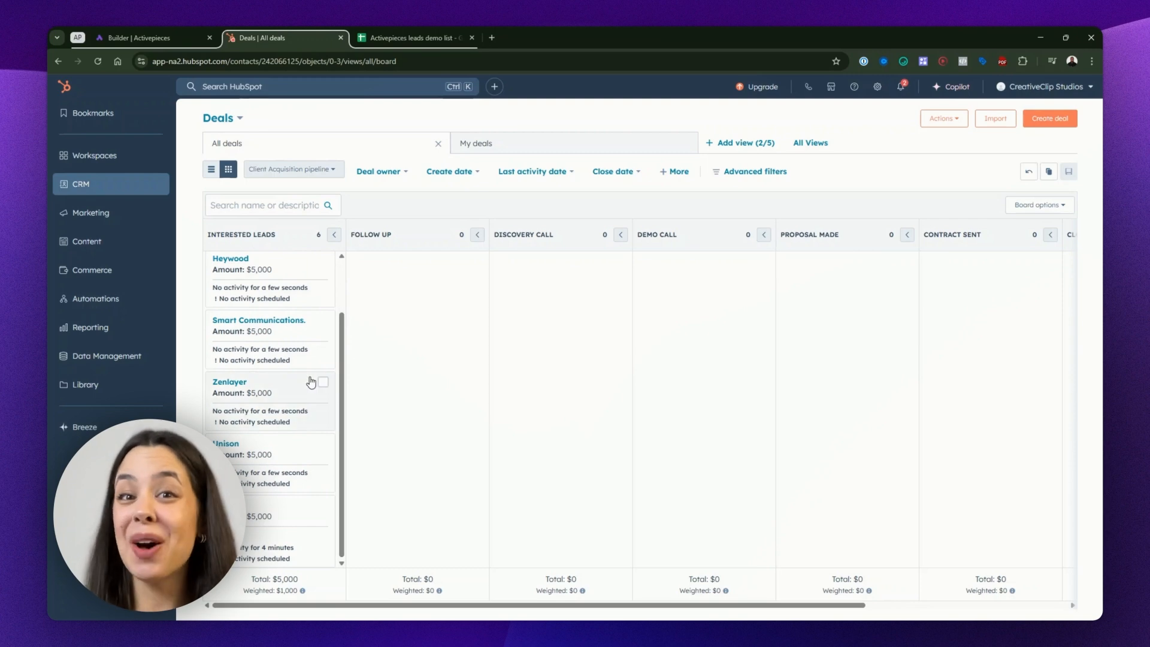
pyautogui.scroll(2, 310, 382)
pyautogui.scroll(-5, 314, 419)
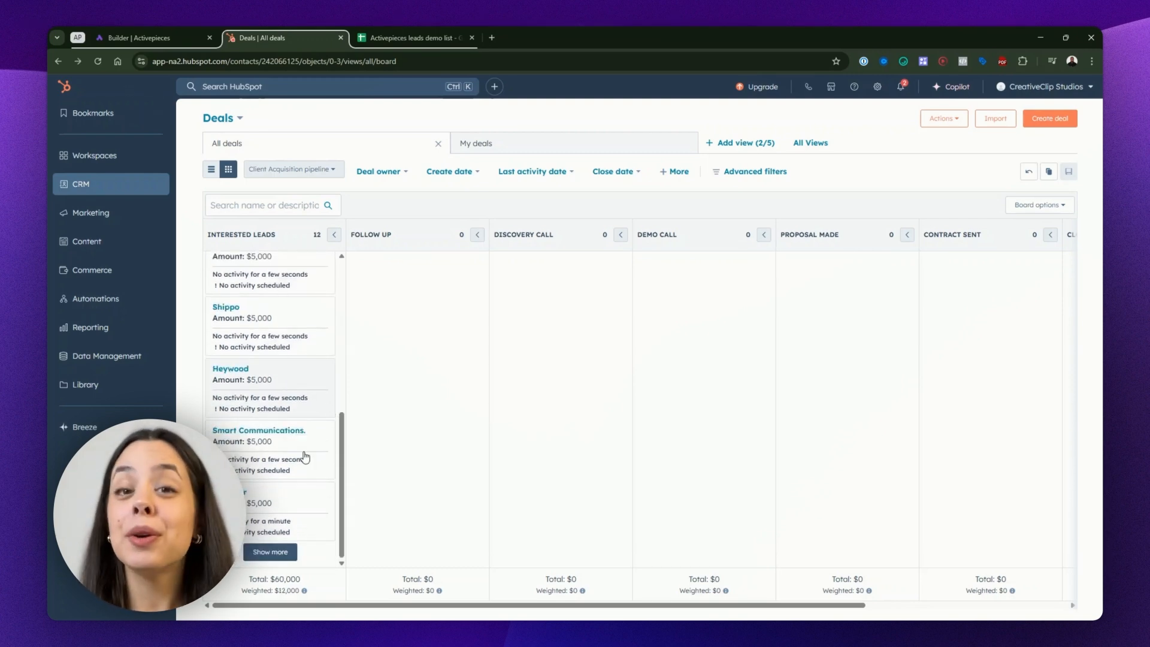
pyautogui.click(276, 553)
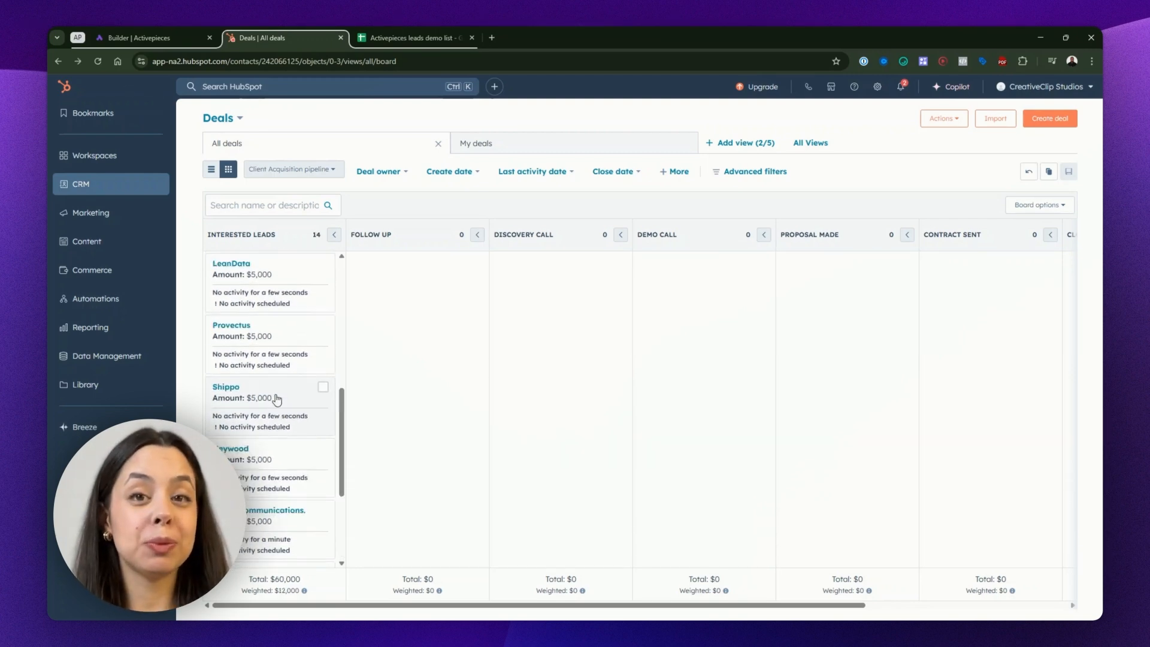
pyautogui.click(228, 264)
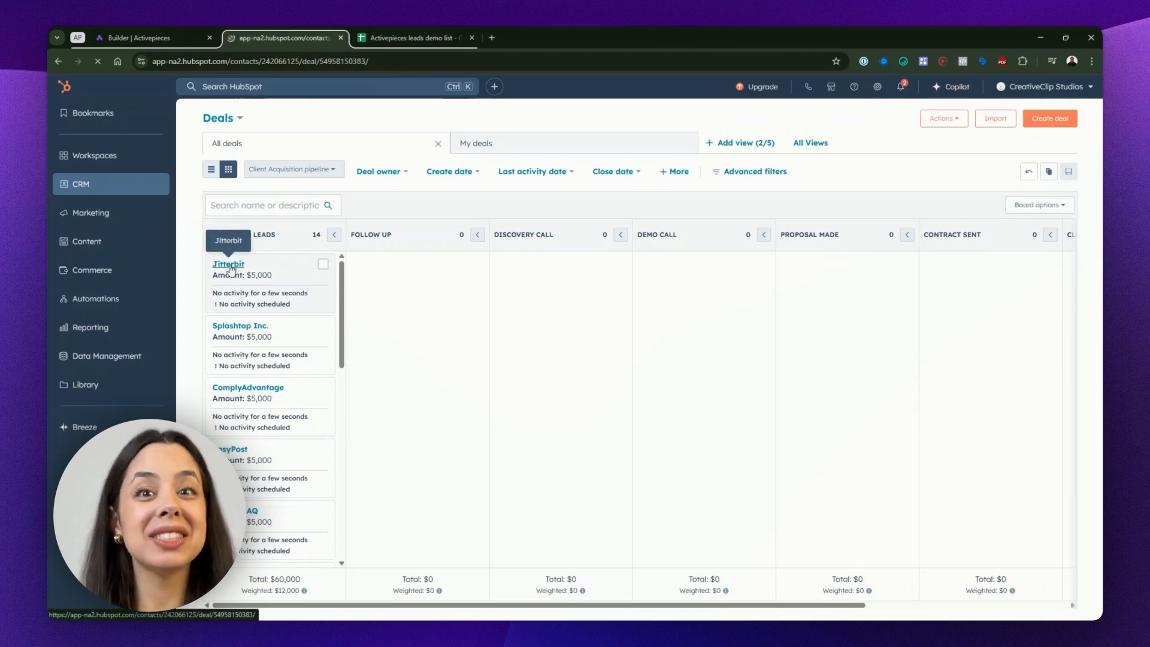
# - Review the CRM's contact records and open the list of all companies
pyautogui.moveTo(113, 188)
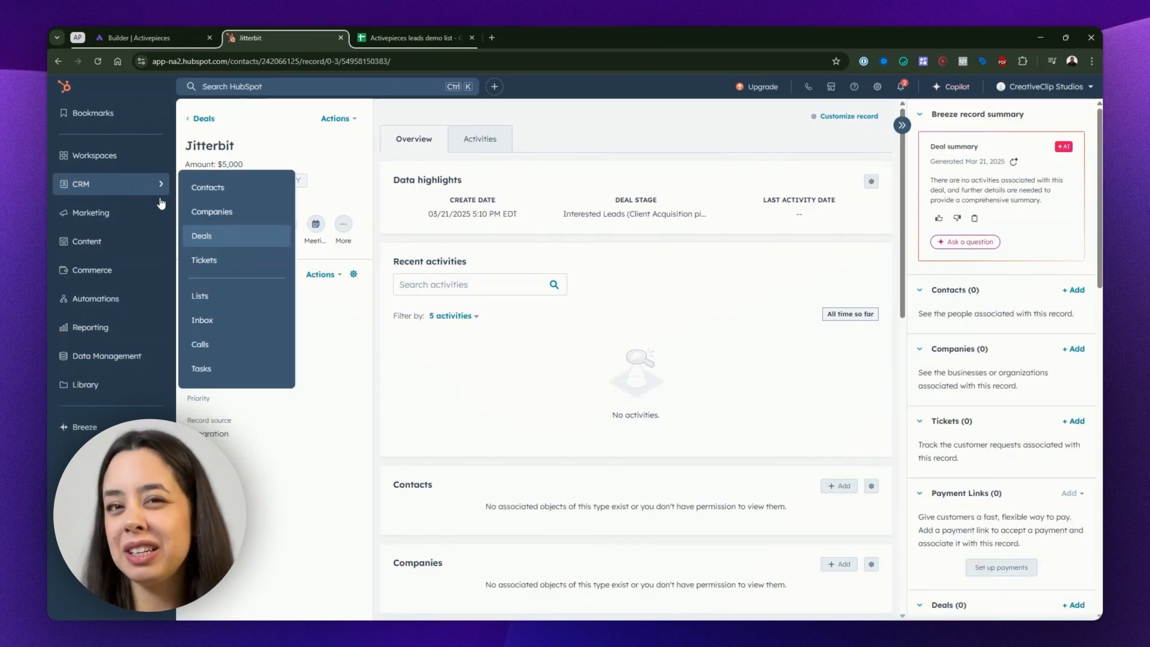
pyautogui.click(213, 185)
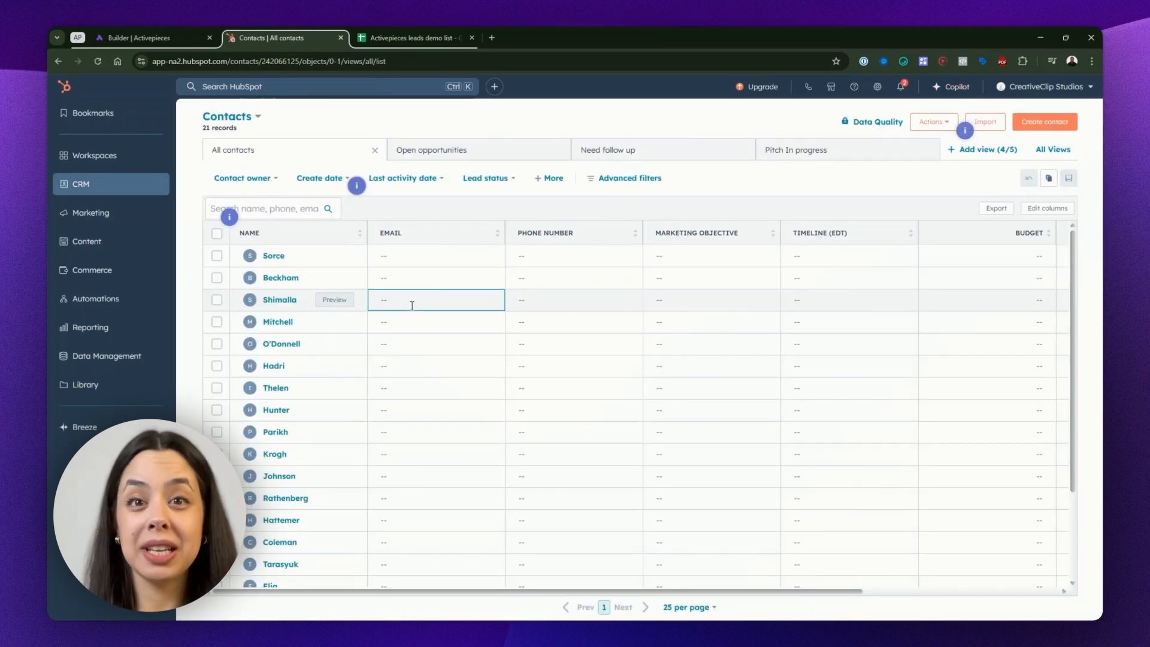
pyautogui.scroll(-2, 281, 297)
pyautogui.scroll(2, 281, 297)
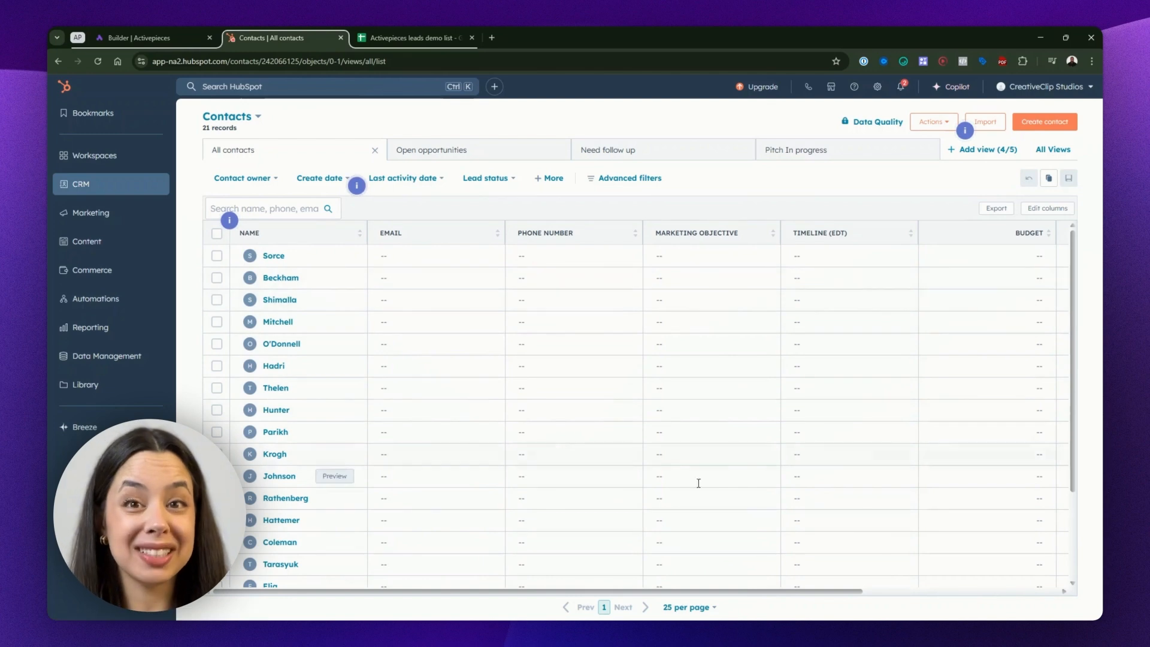
pyautogui.moveTo(113, 184)
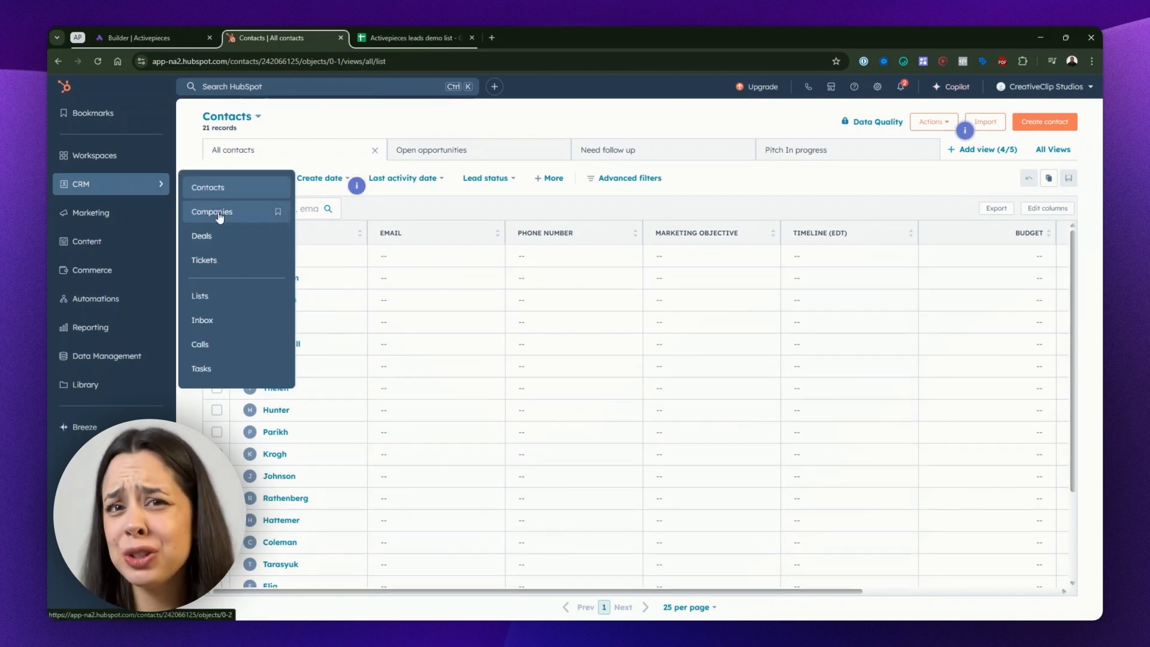
pyautogui.click(218, 212)
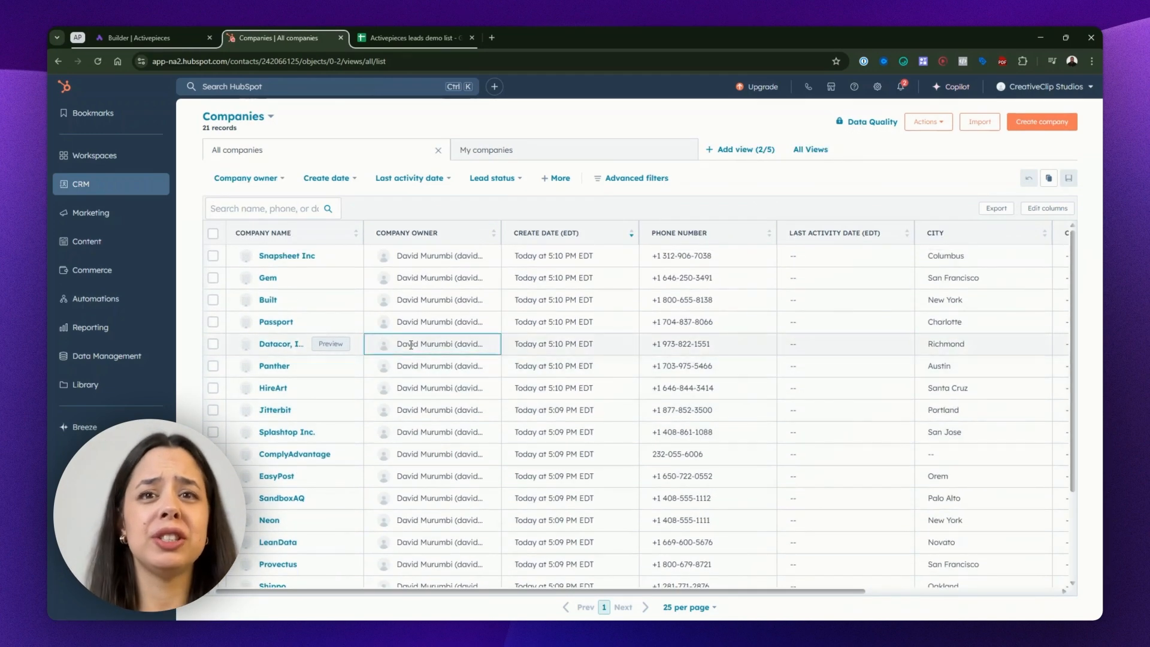
# - Return to the deals board and look through the full Interested Leads stage, loading more deals
pyautogui.moveTo(144, 190)
pyautogui.click(209, 236)
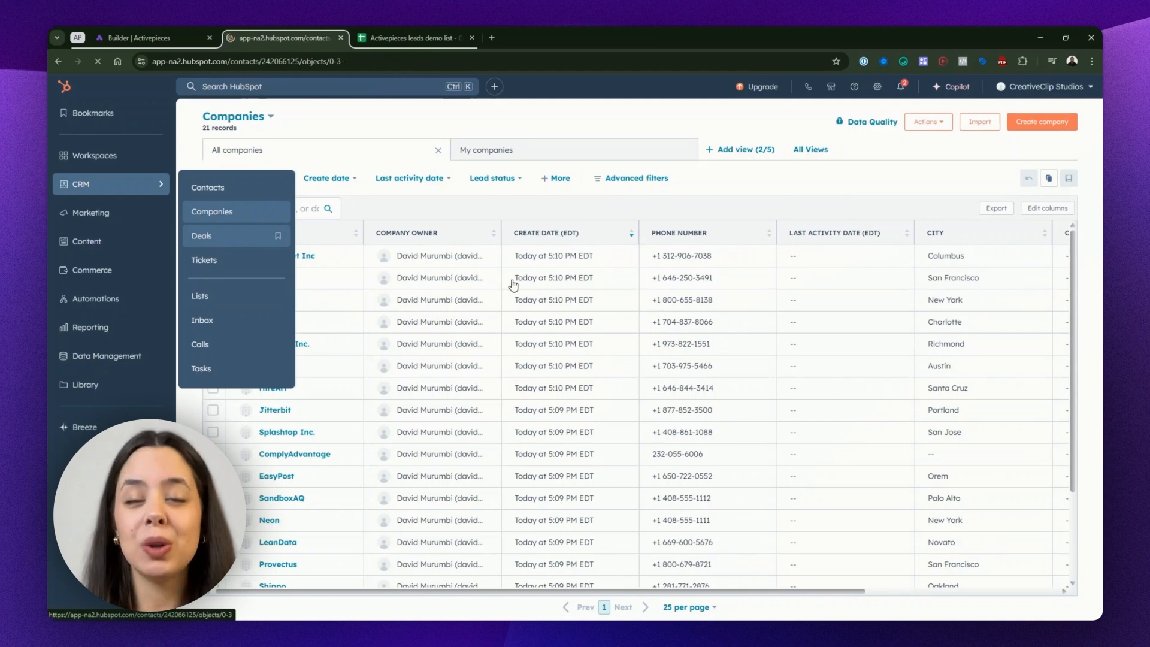
pyautogui.moveTo(341, 284); pyautogui.dragTo(343, 434)
pyautogui.click(290, 549)
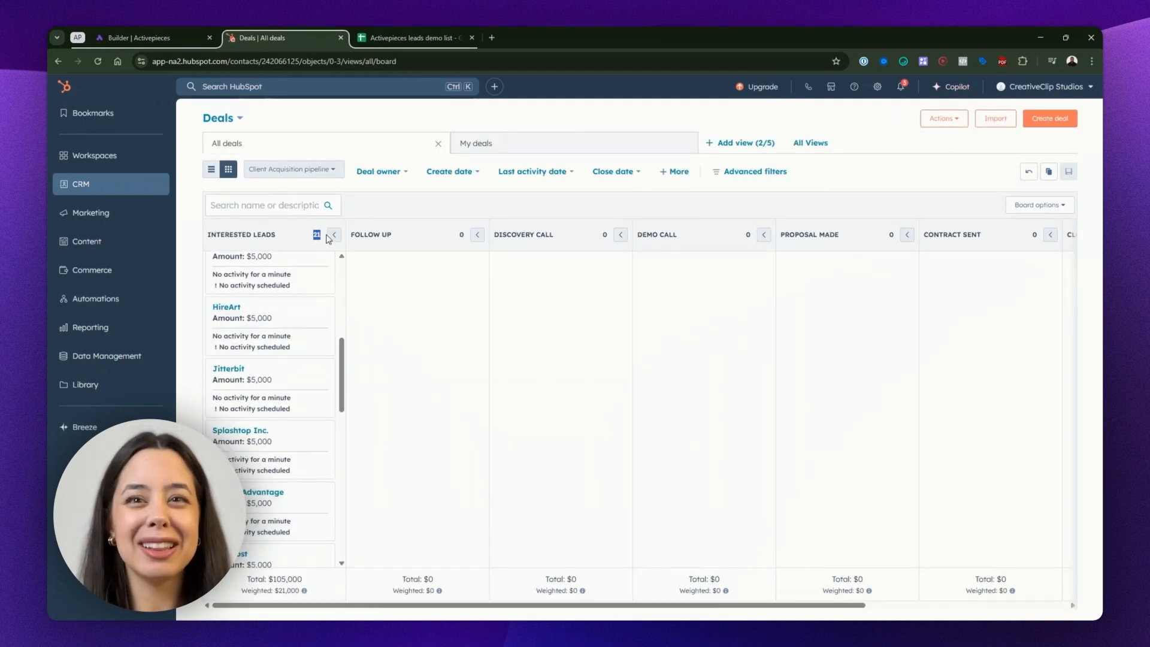
pyautogui.scroll(-3, 316, 315)
pyautogui.scroll(-7, 315, 315)
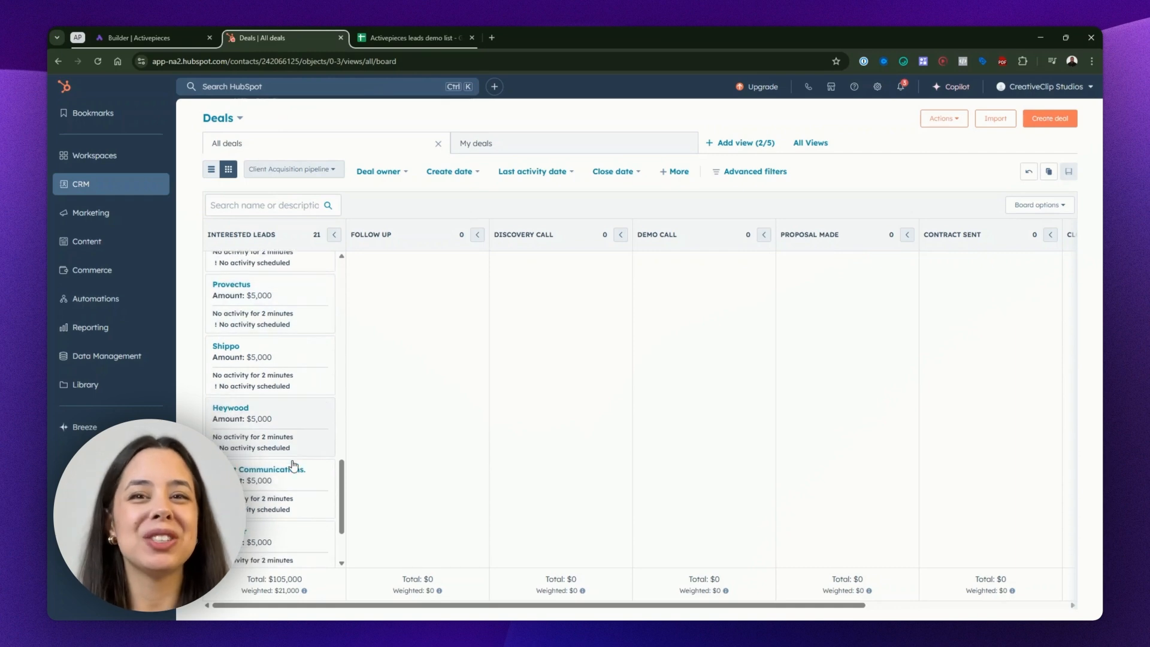
pyautogui.scroll(1, 303, 403)
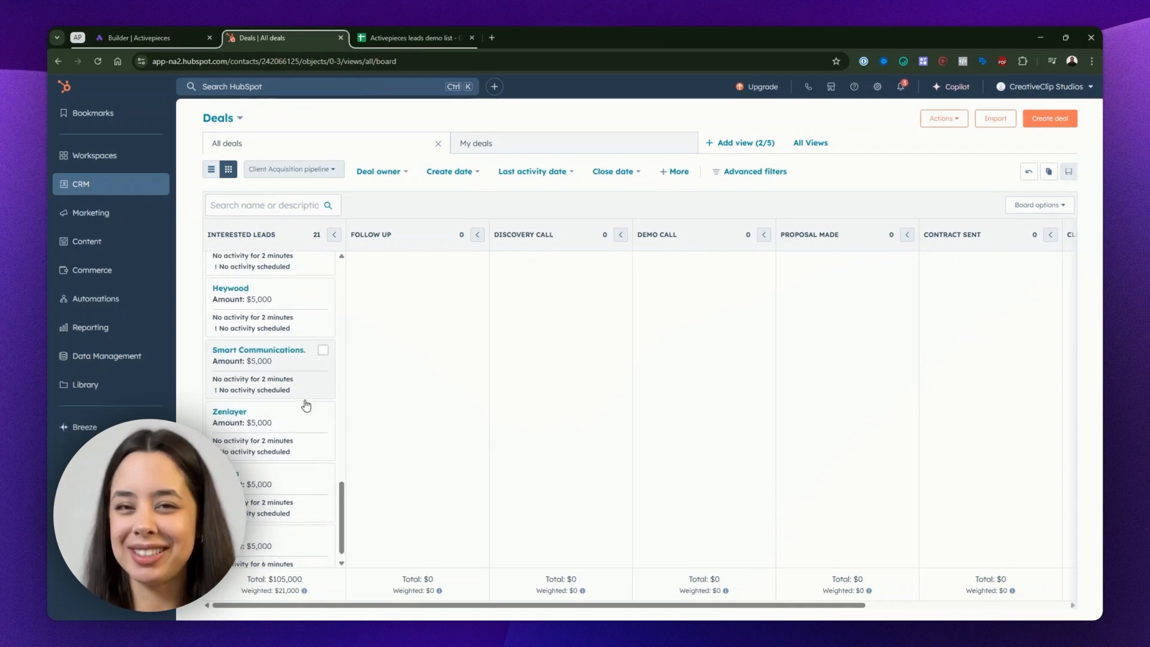